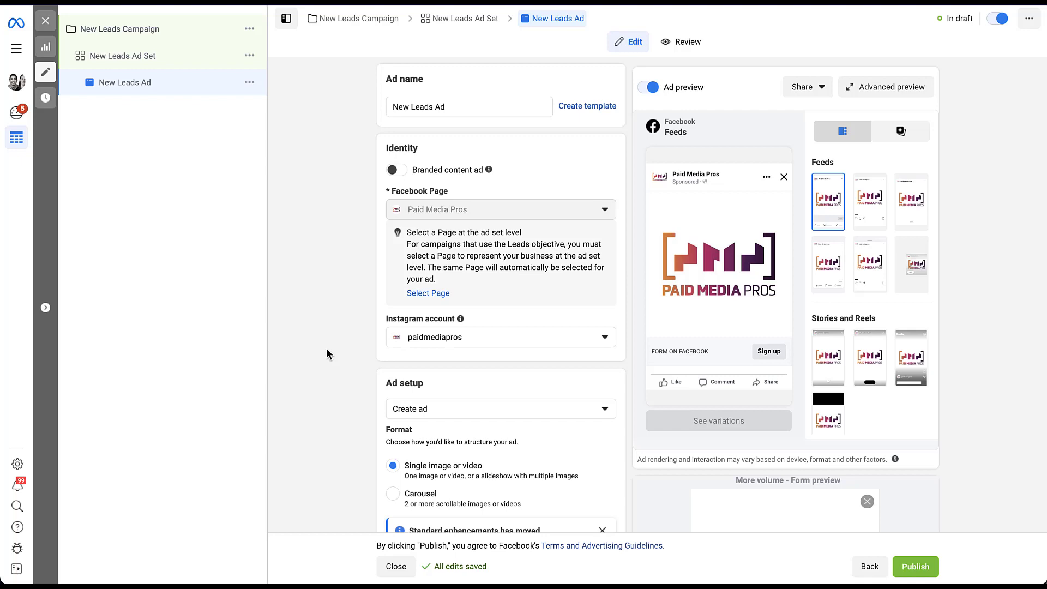
- Create a new untitled instant form for the ad from Destination > Instant form
scroll(327, 352, "down", 5)
scroll(327, 349, "down", 12)
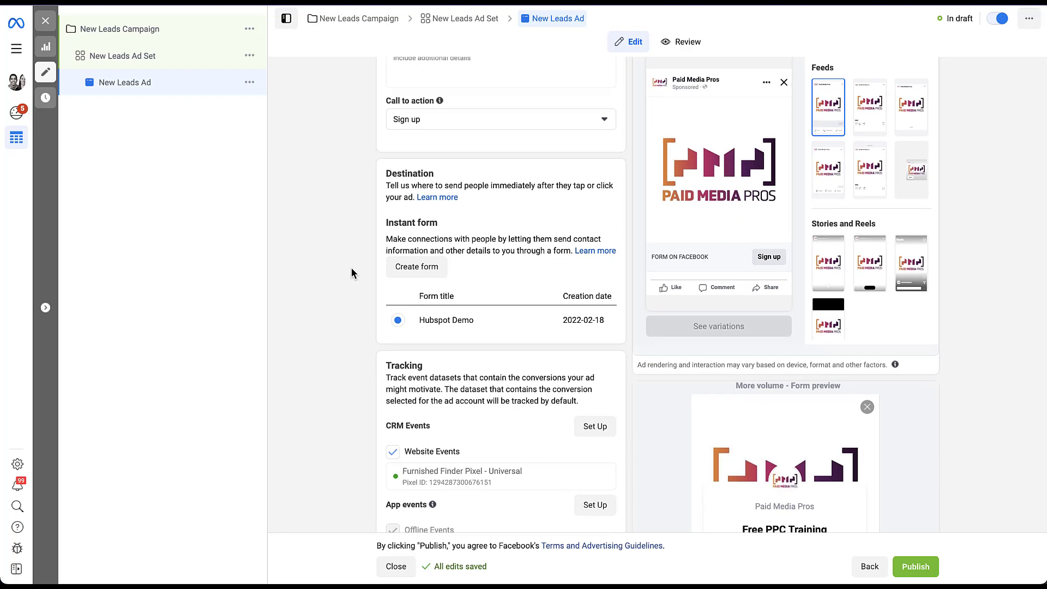
left_click(421, 269)
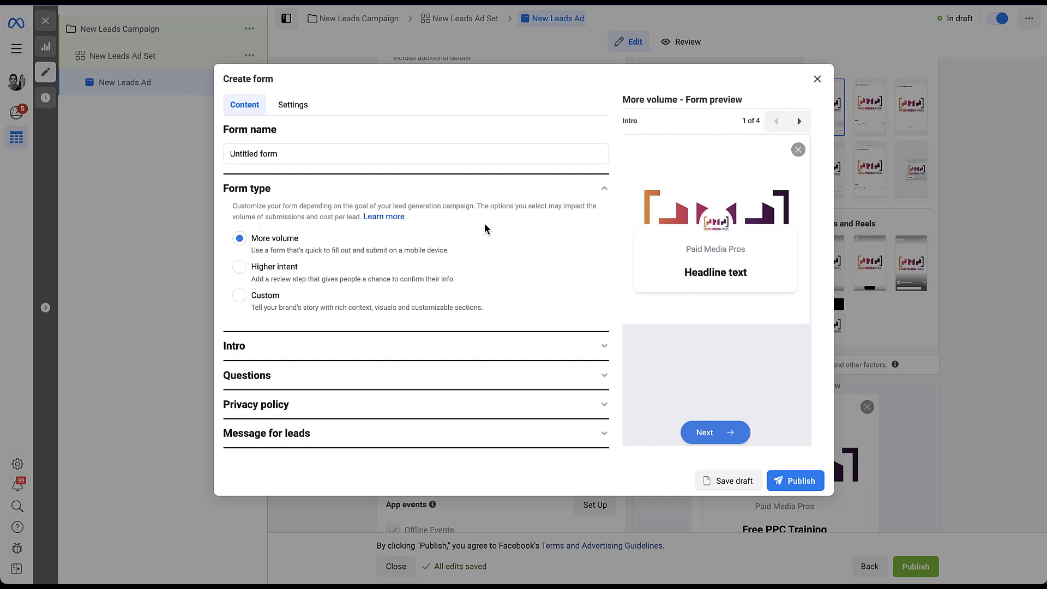
- Give the intro the headline Paid Media Pros and switch its description to a list
left_click(604, 346)
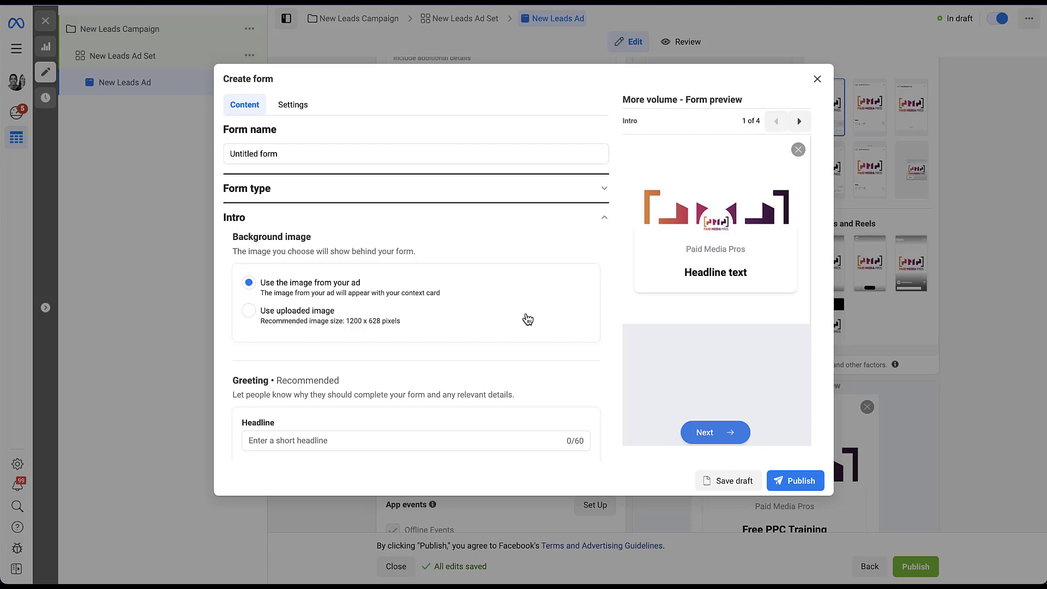
scroll(527, 319, "down", 5)
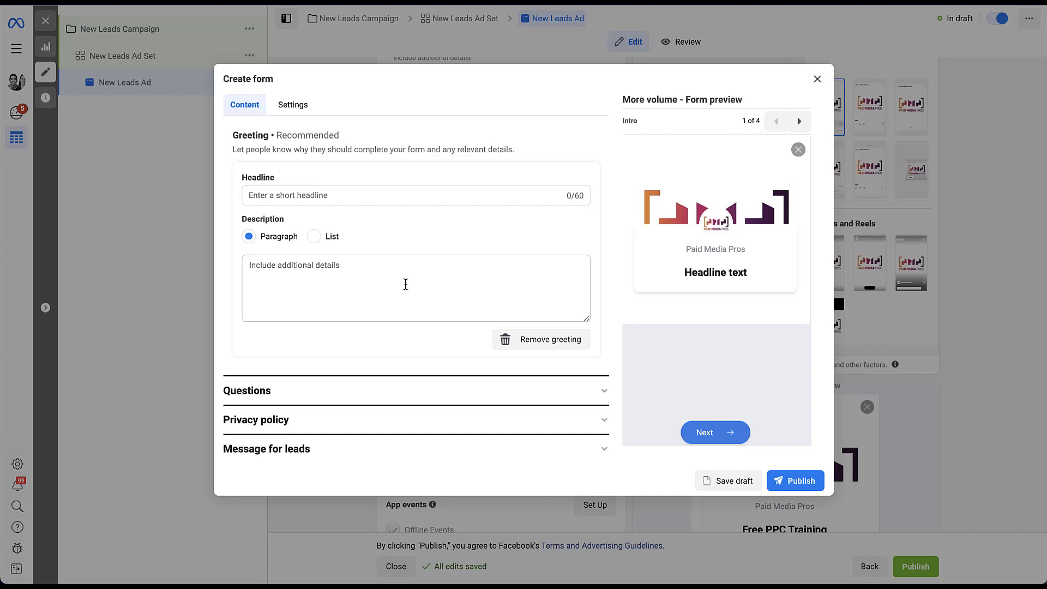
type("Paid Media Pros")
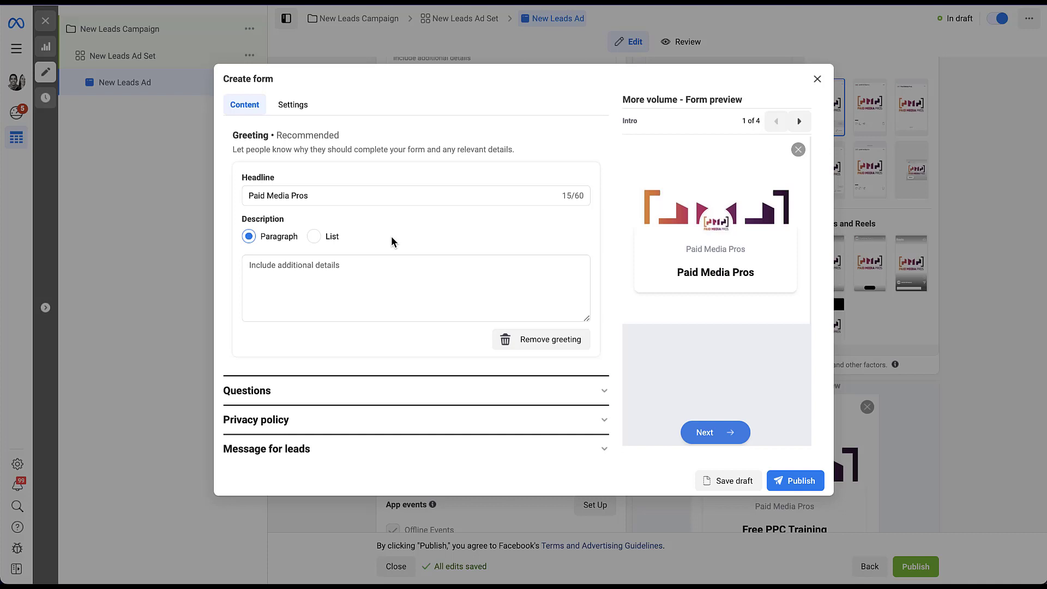
left_click(312, 237)
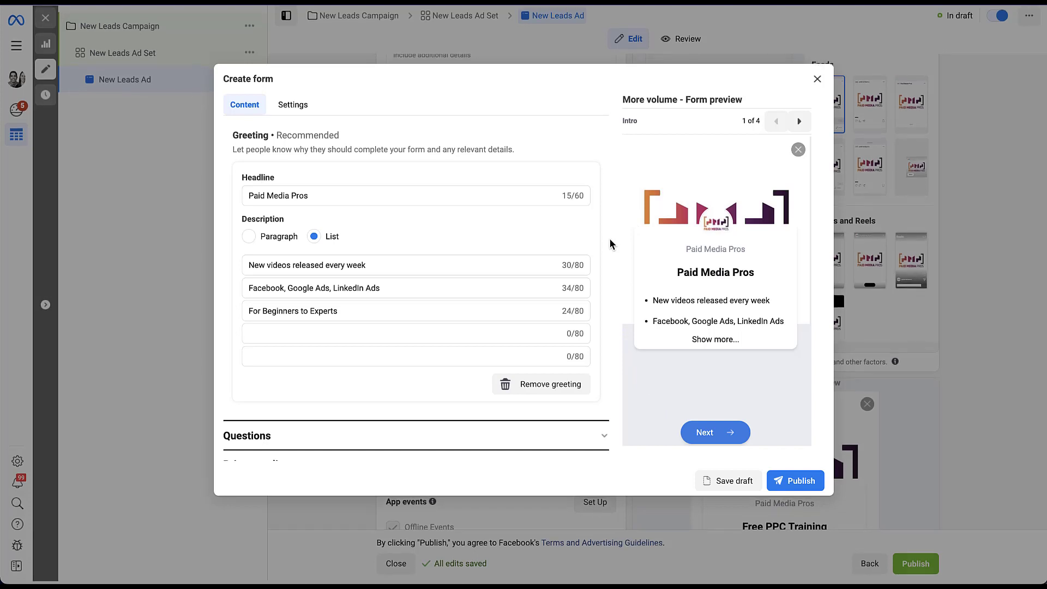
scroll(541, 307, "down", 1)
- Browse the available custom question types under Questions without adding any
left_click(600, 388)
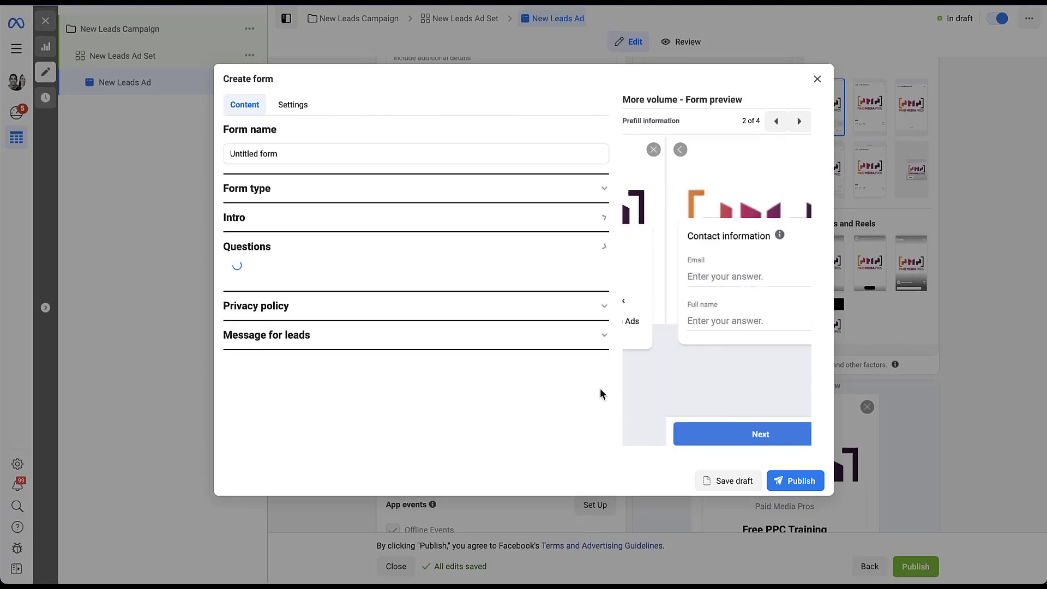
scroll(443, 269, "down", 2)
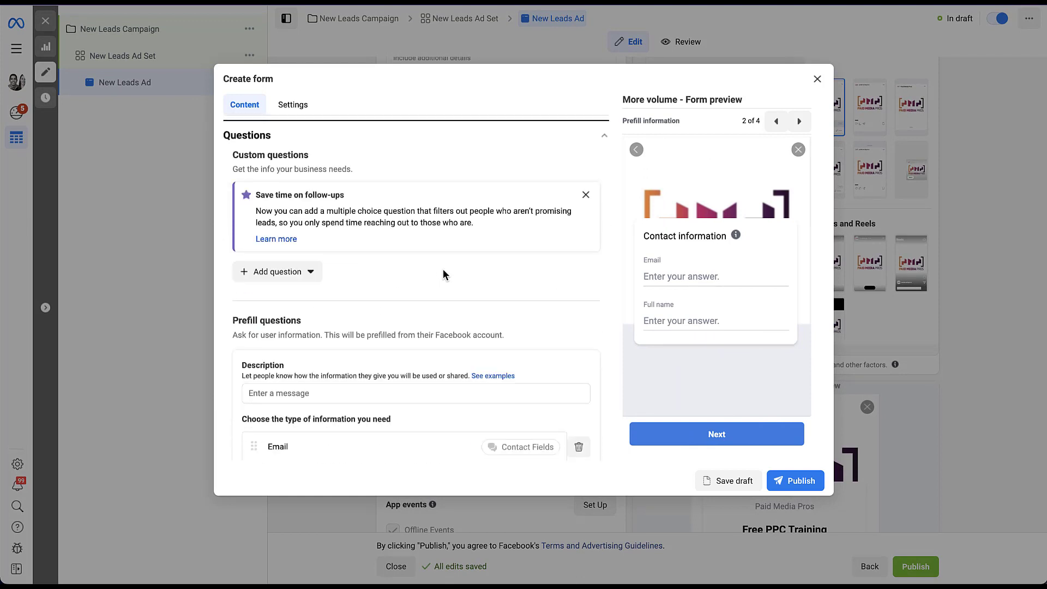
left_click(309, 273)
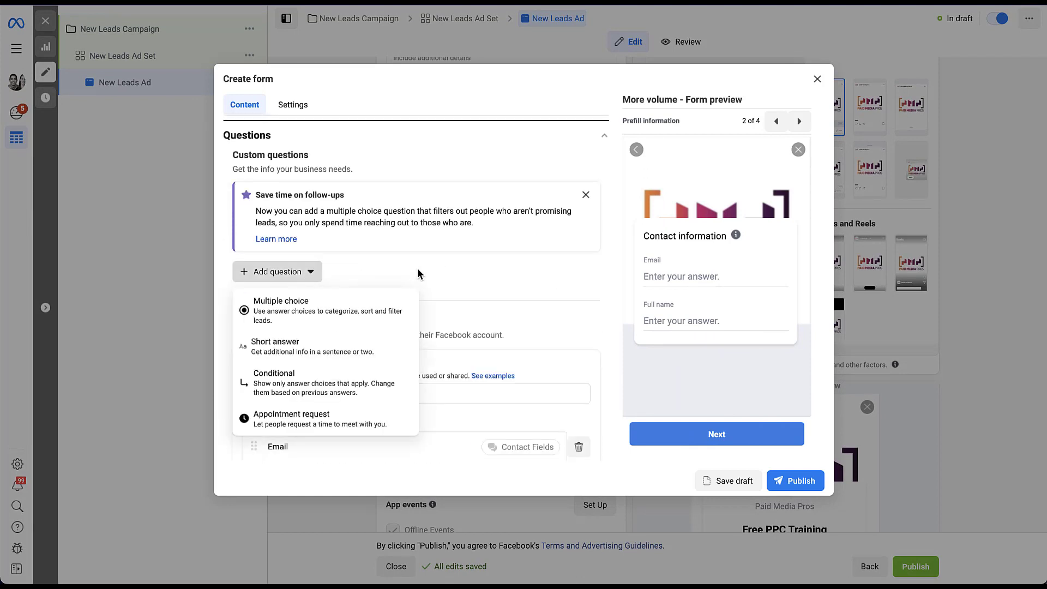
left_click(447, 278)
scroll(448, 278, "down", 3)
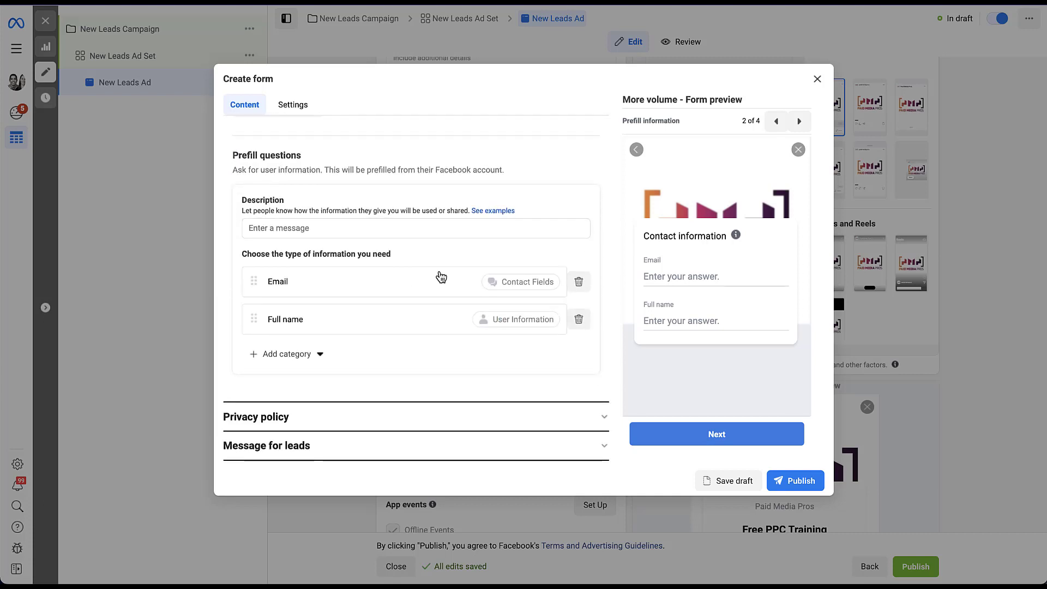
- Look through the prefill information categories, then expand the Privacy policy section
left_click(324, 360)
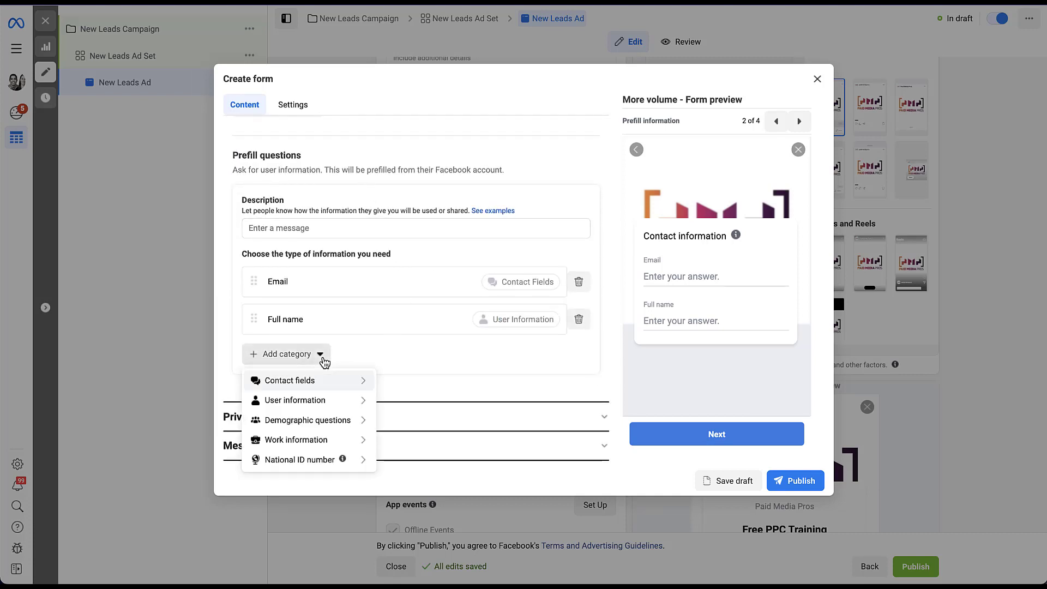
mouse_move(348, 387)
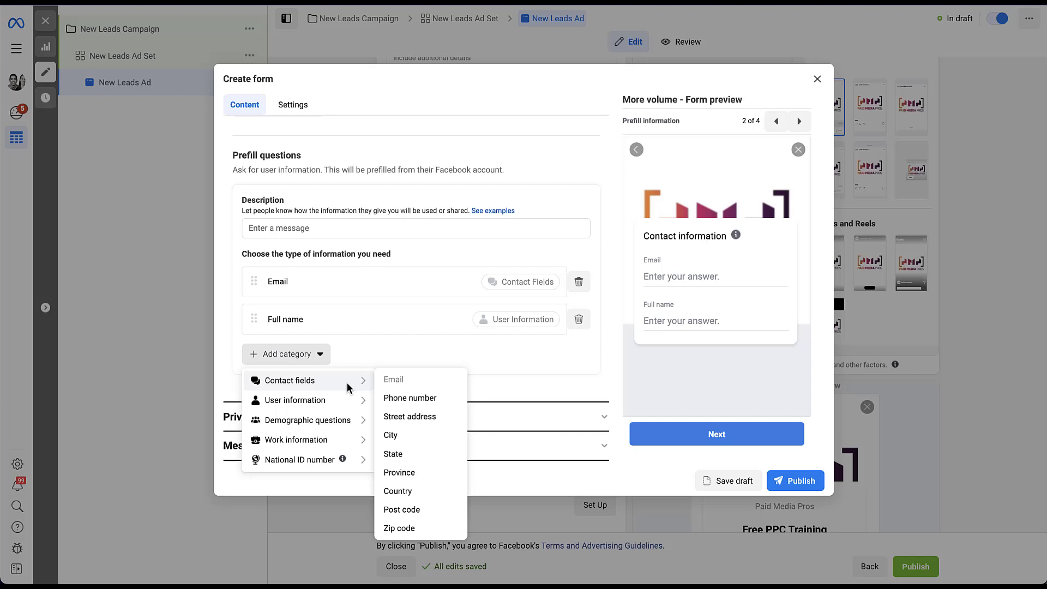
mouse_move(347, 407)
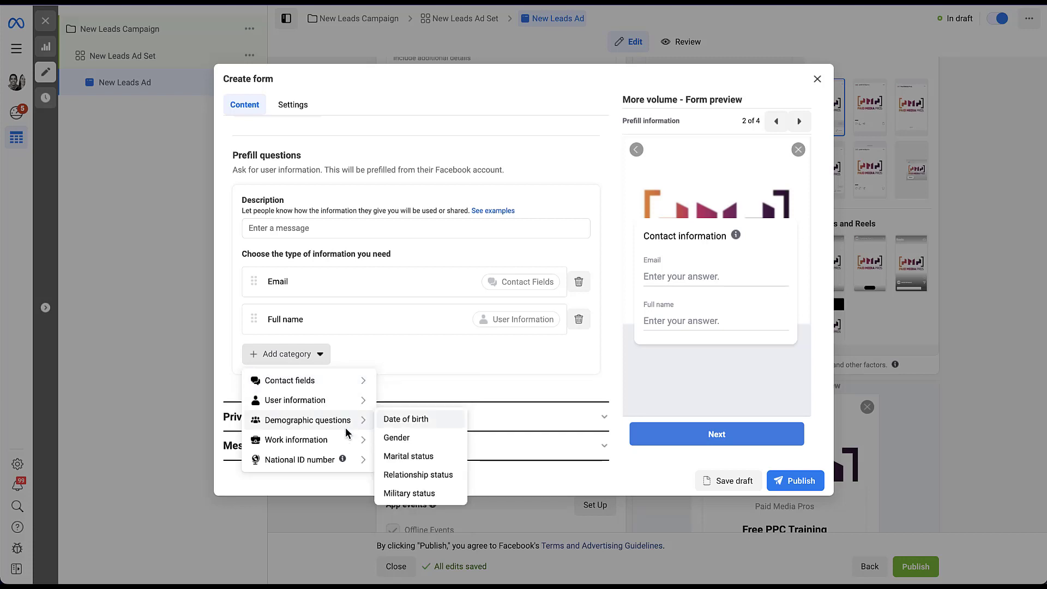
mouse_move(353, 467)
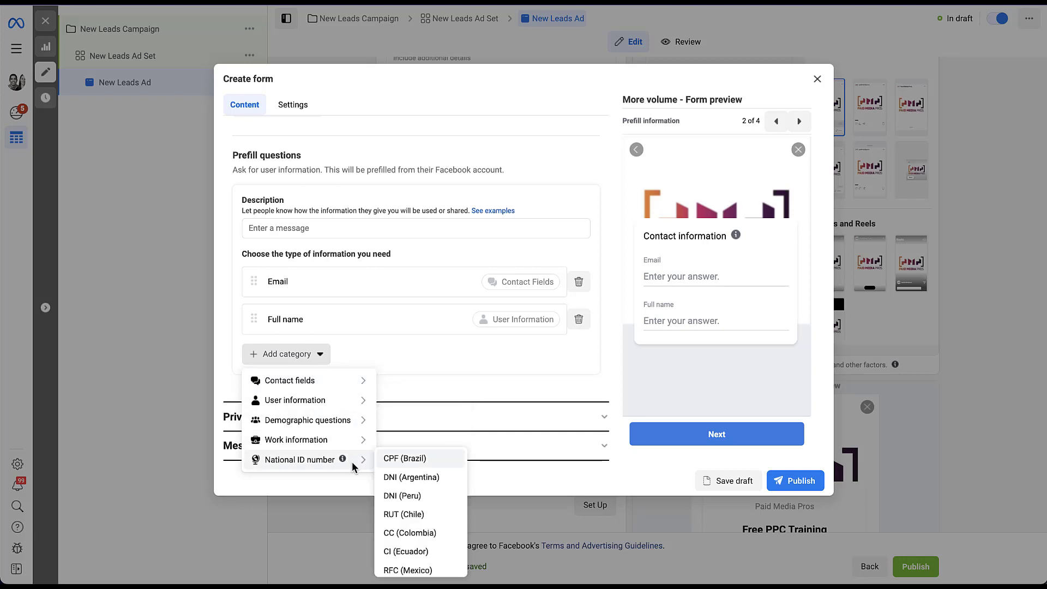
left_click(359, 353)
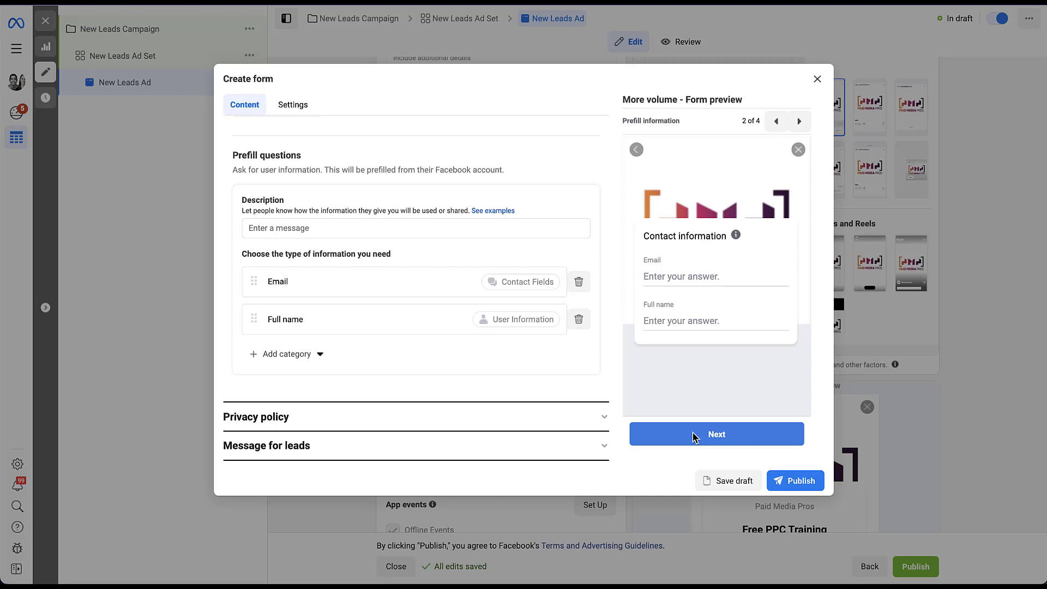
left_click(606, 416)
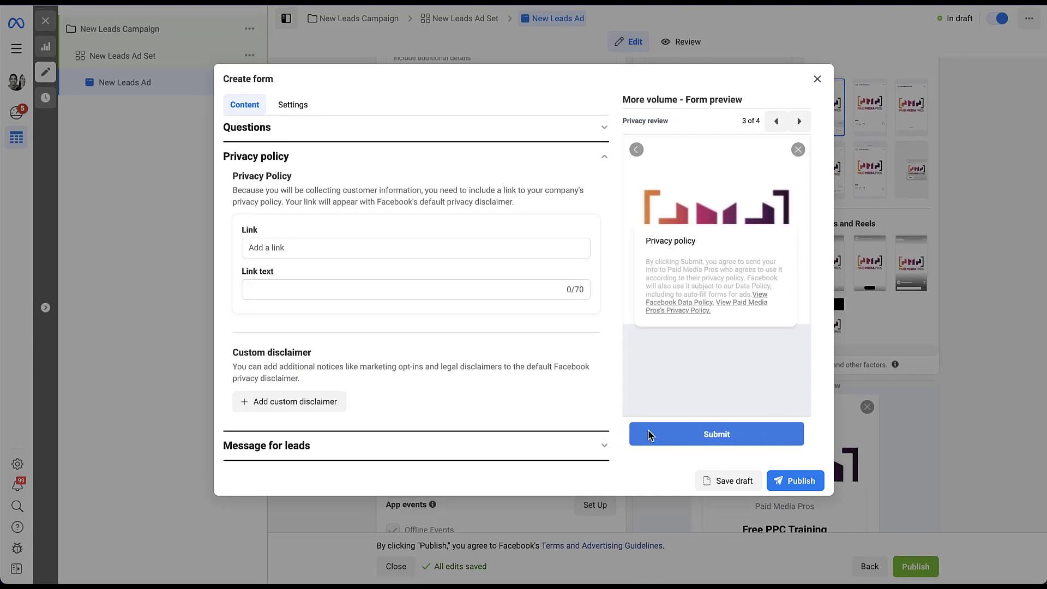
- Review the Message for leads headline and description, then return to the Form type choices
left_click(604, 448)
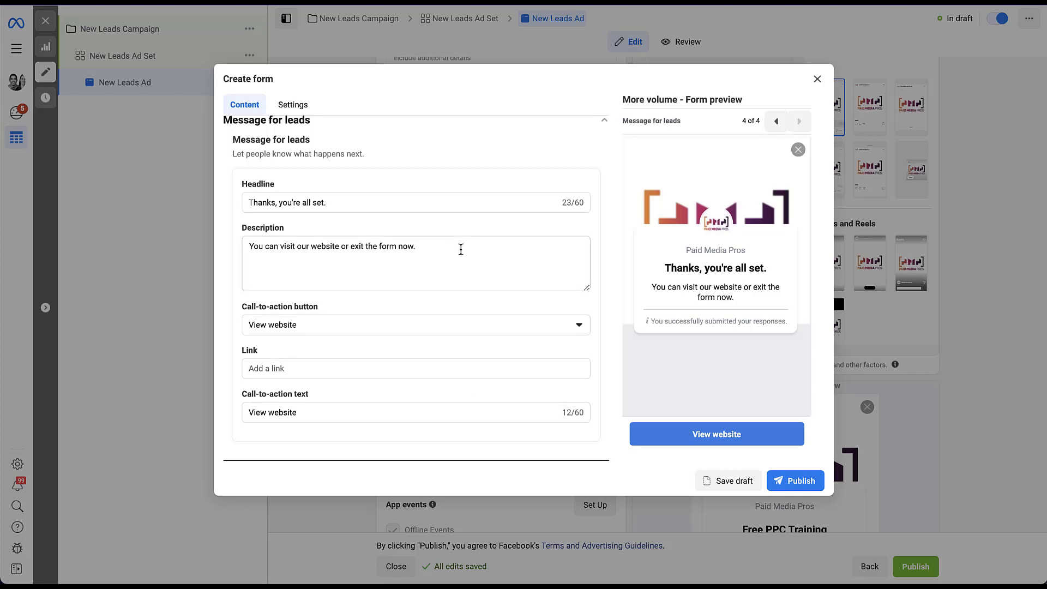
scroll(461, 249, "up", 4)
left_click(434, 193)
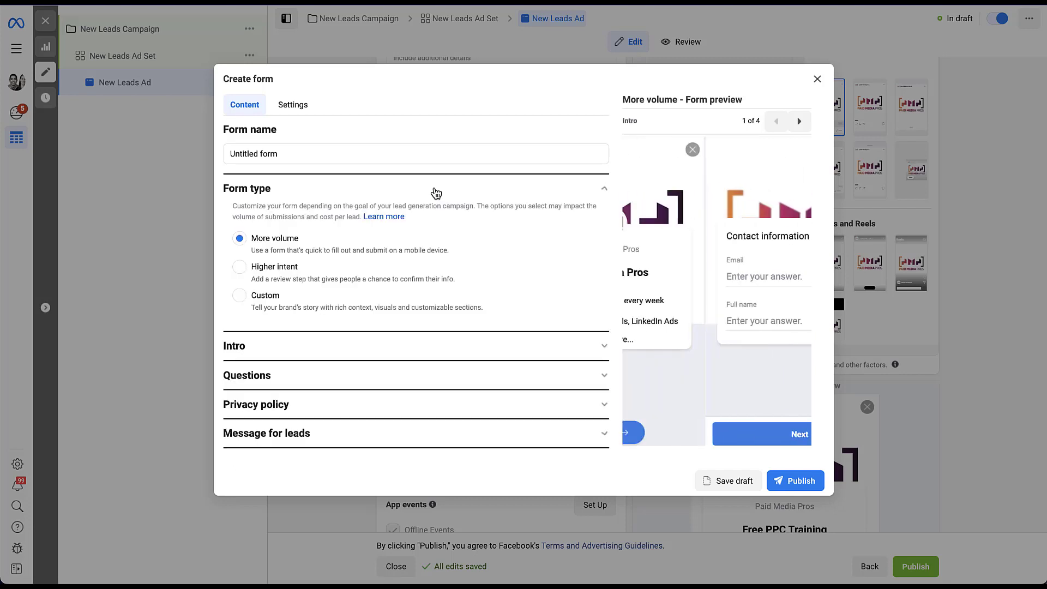
- Switch the form to Higher intent and inspect the new Email and Full name review screen
left_click(276, 273)
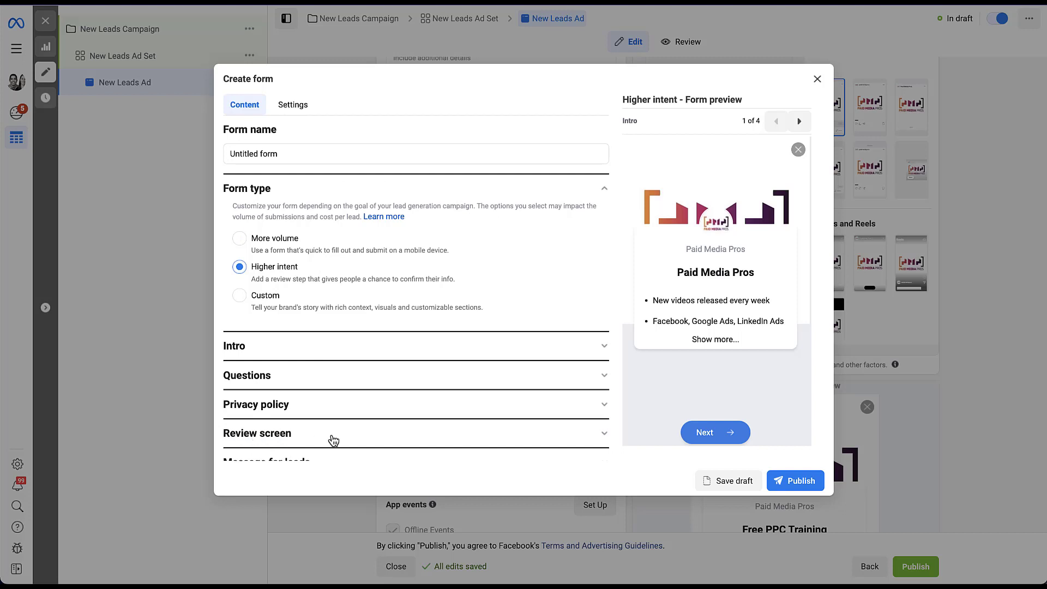
left_click(598, 344)
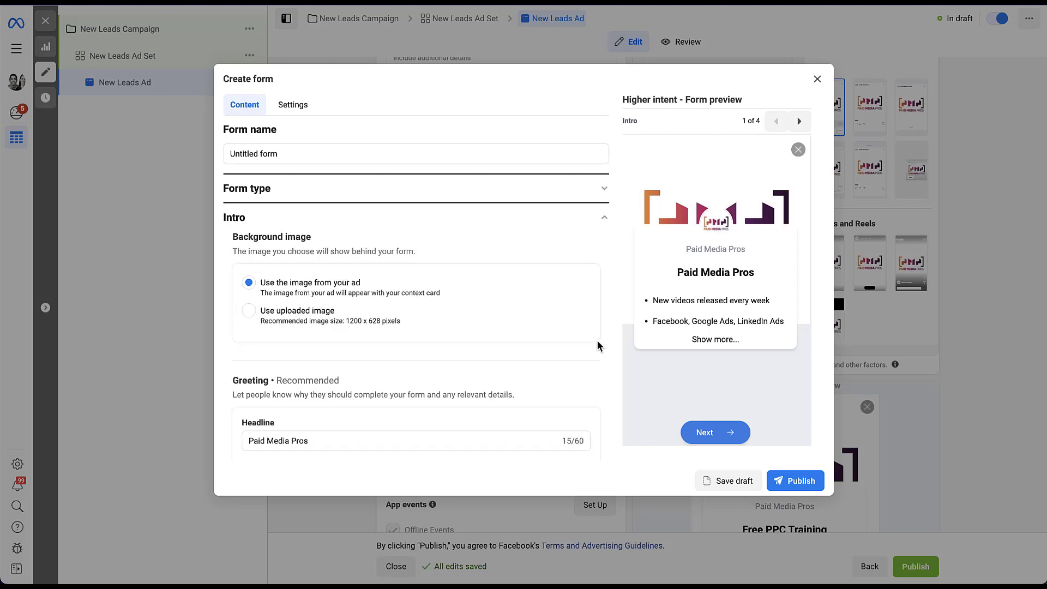
scroll(533, 378, "down", 6)
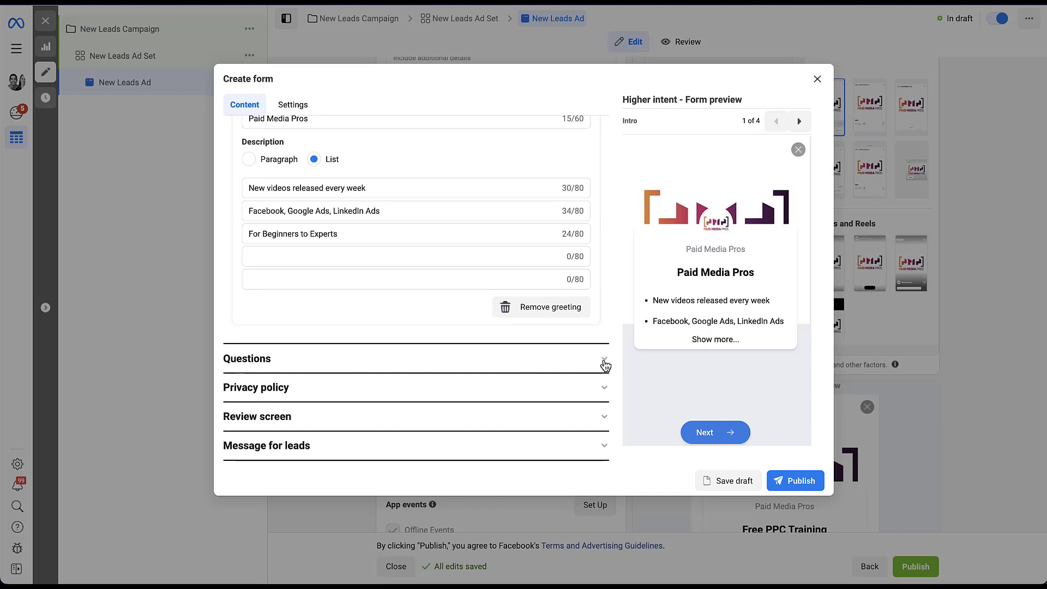
left_click(605, 389)
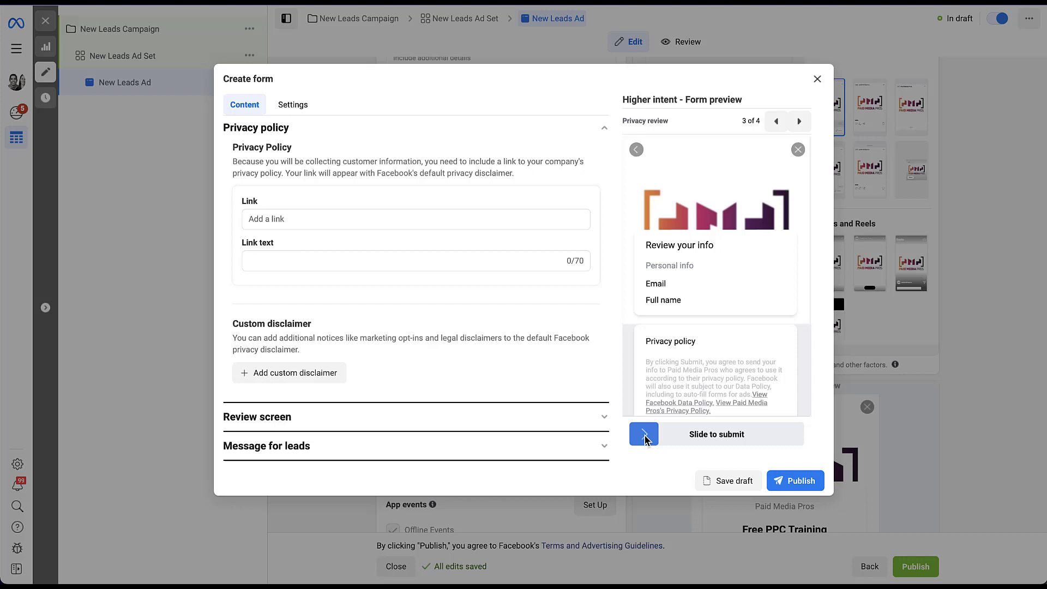
left_click(605, 417)
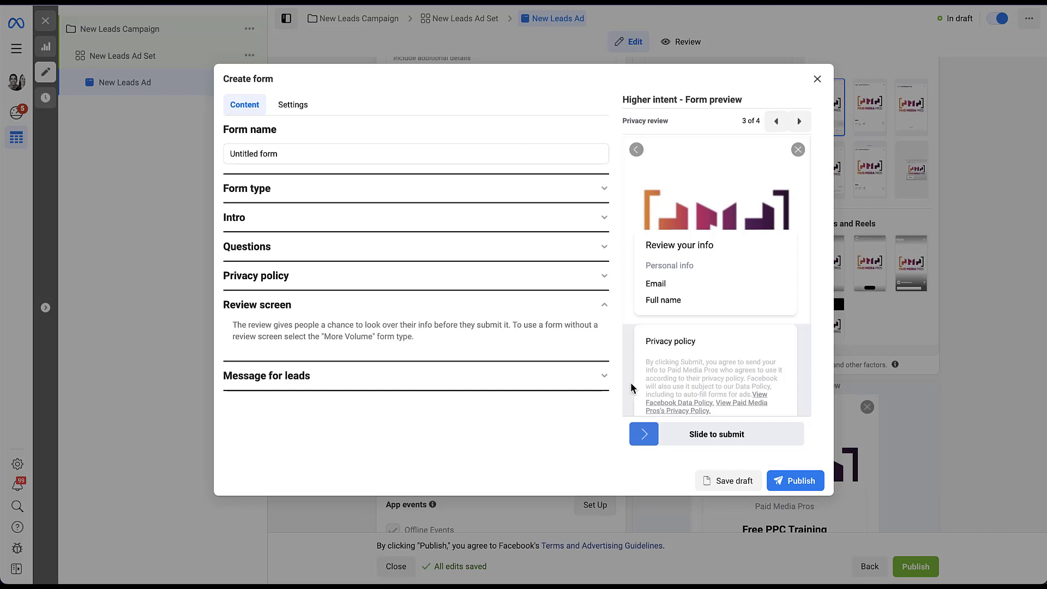
- Revisit the Message for leads and Review screen sections, then show the Form type choices
left_click(602, 375)
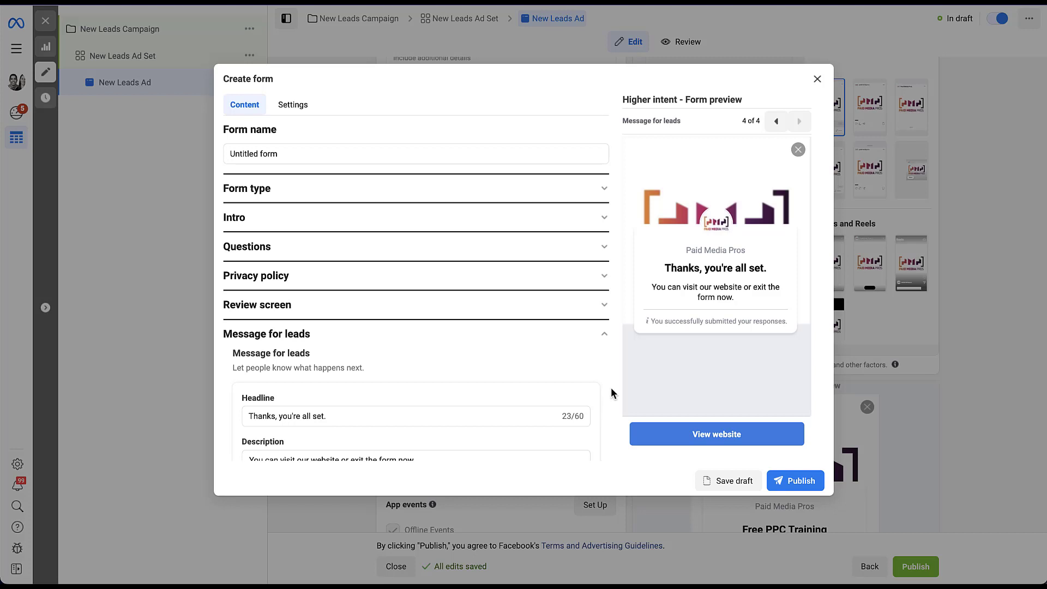
left_click(604, 308)
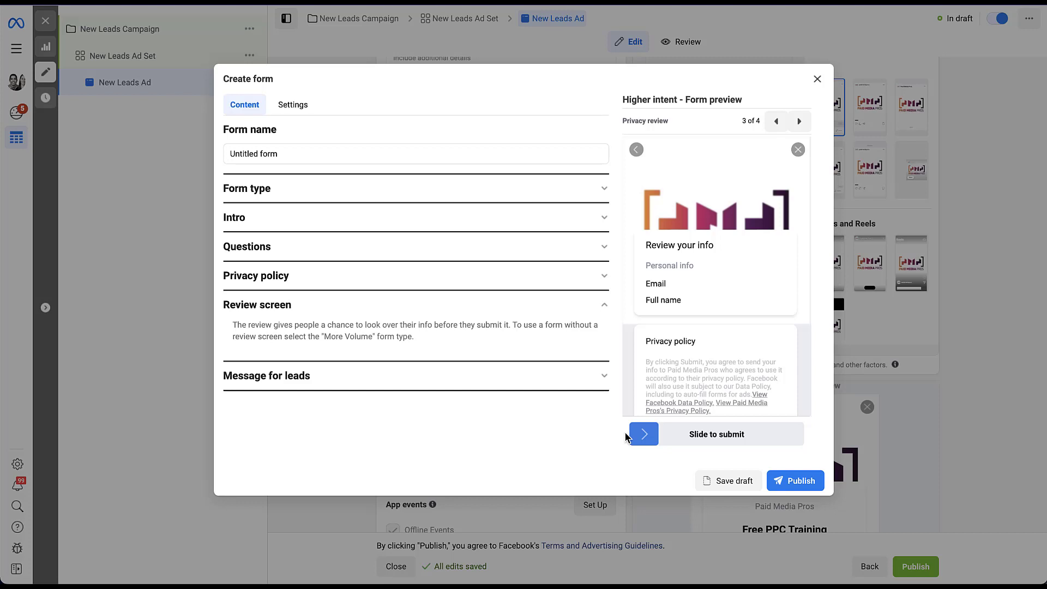
left_click(406, 186)
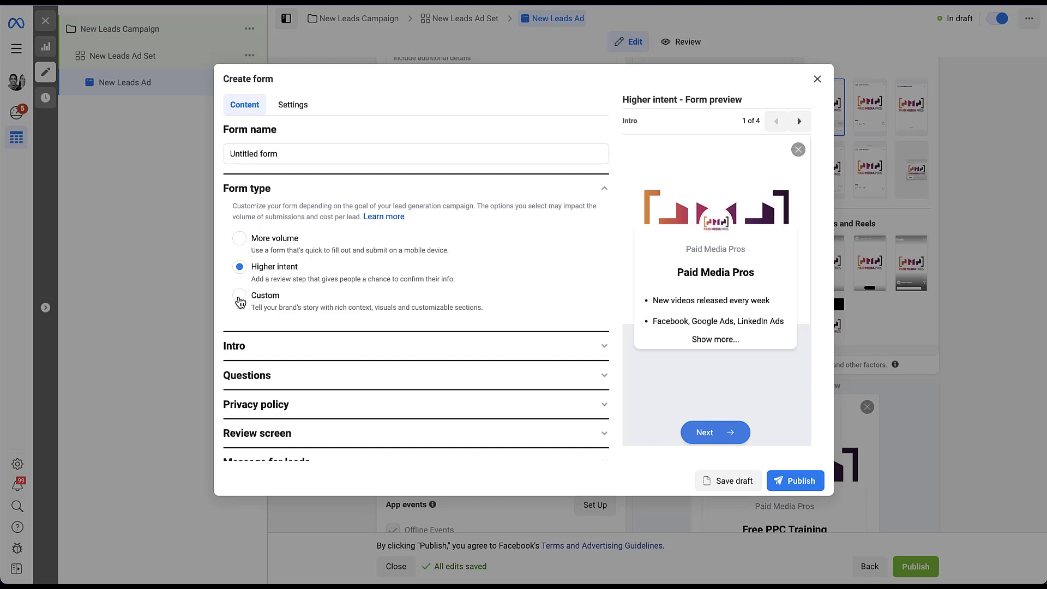
- Switch the form to Custom and enter Paid Media Pros as the intro headline
left_click(240, 297)
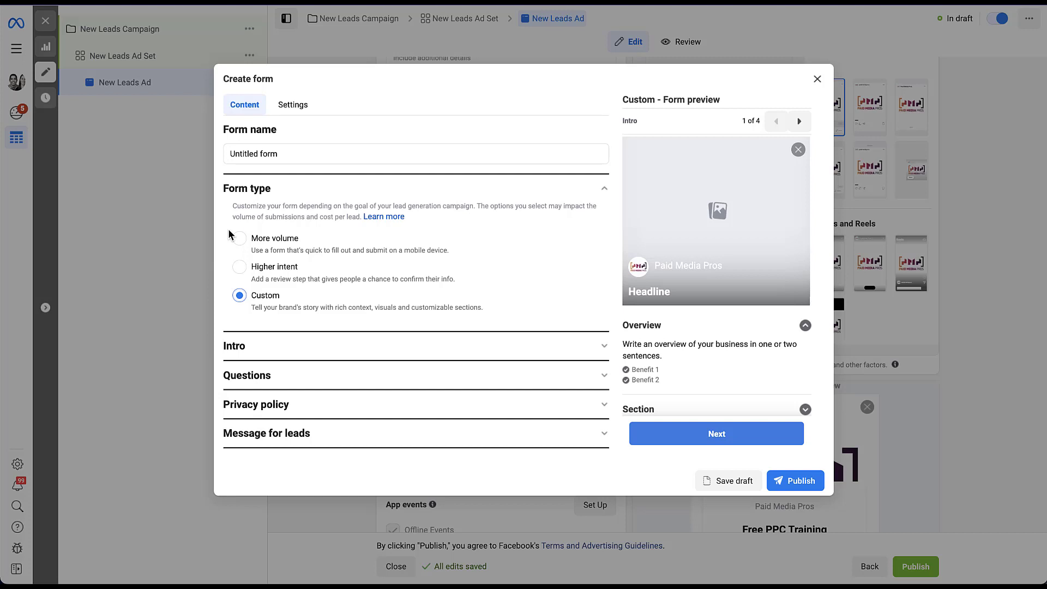
left_click(318, 346)
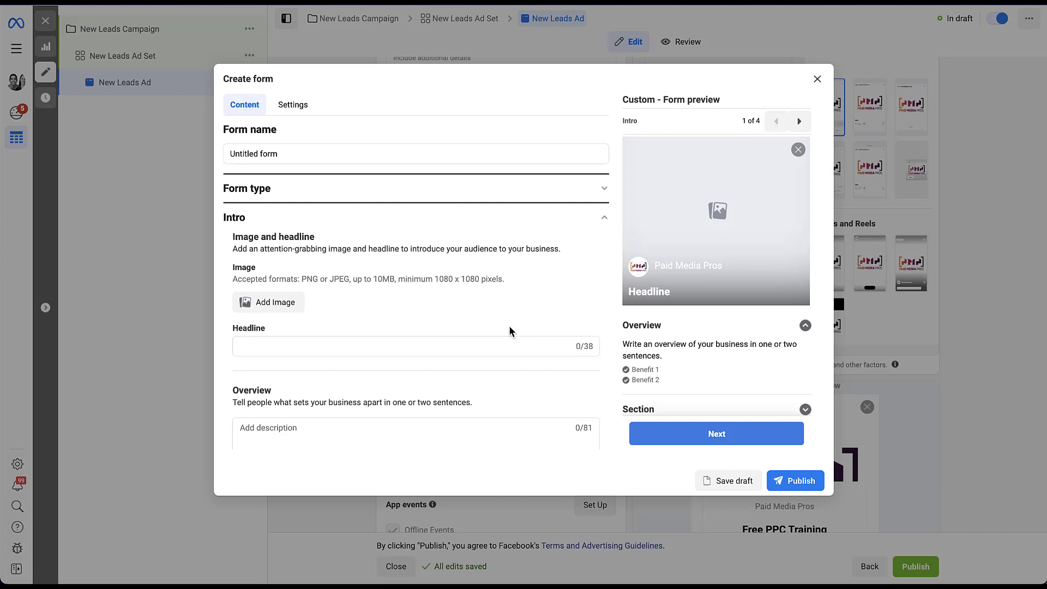
scroll(509, 326, "down", 3)
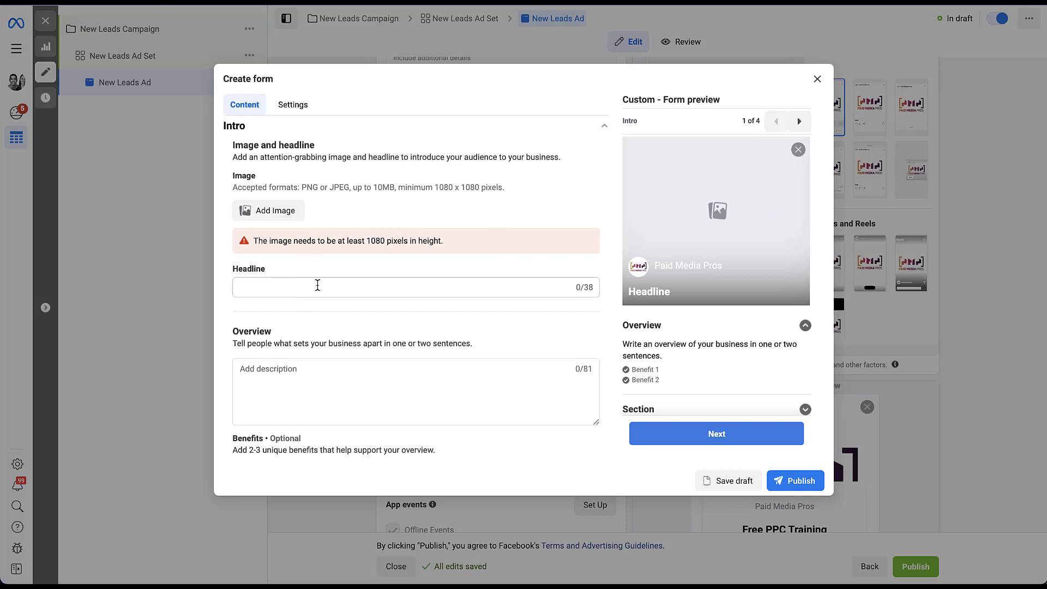
left_click(391, 288)
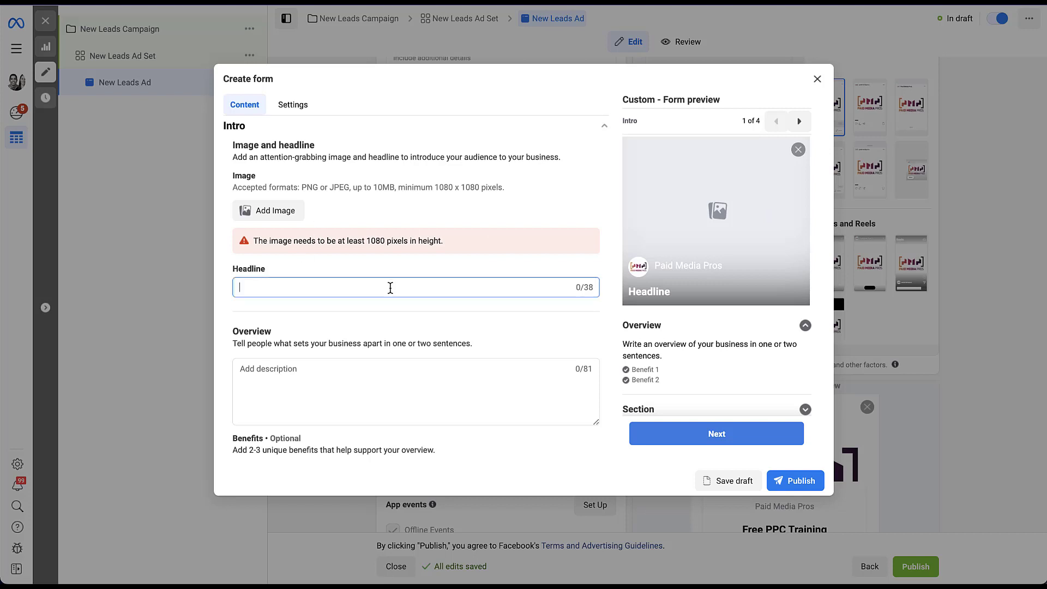
type("Paid Media Pros")
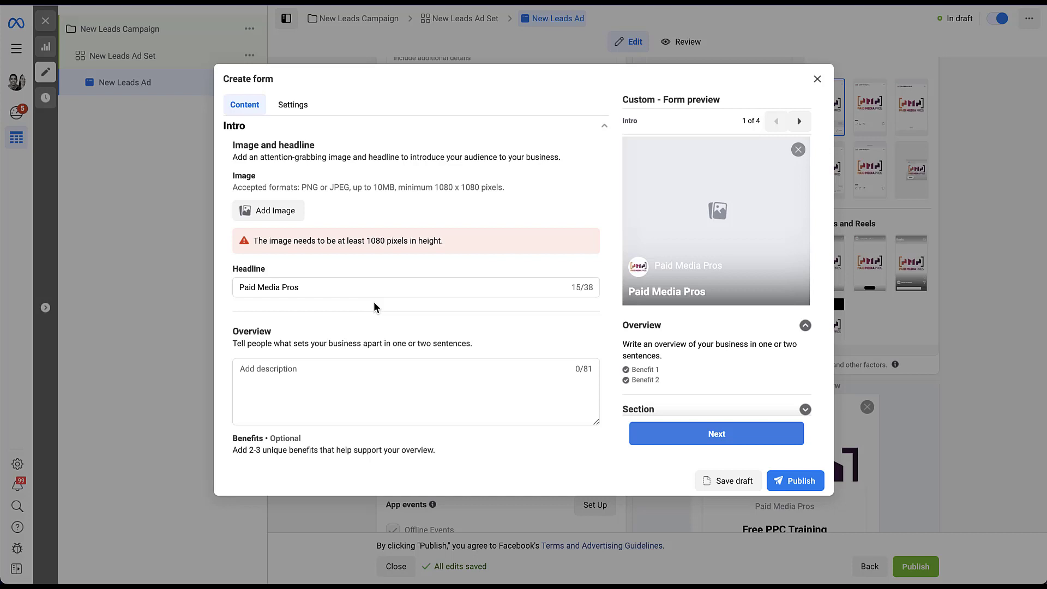
- Fill in the intro overview inviting people to subscribe for weekly paid media videos
scroll(374, 305, "down", 3)
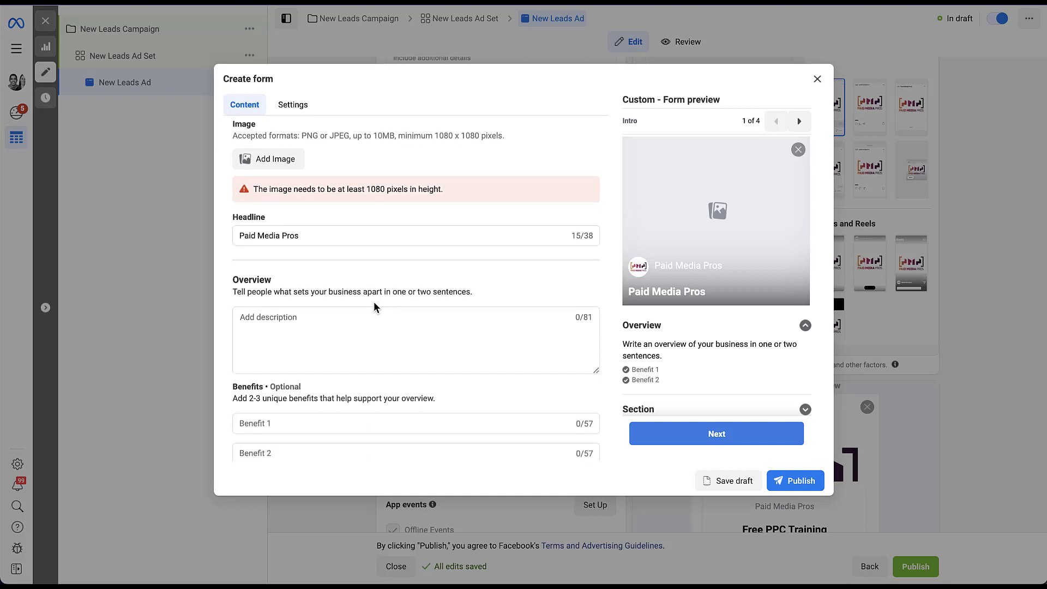
scroll(374, 303, "down", 3)
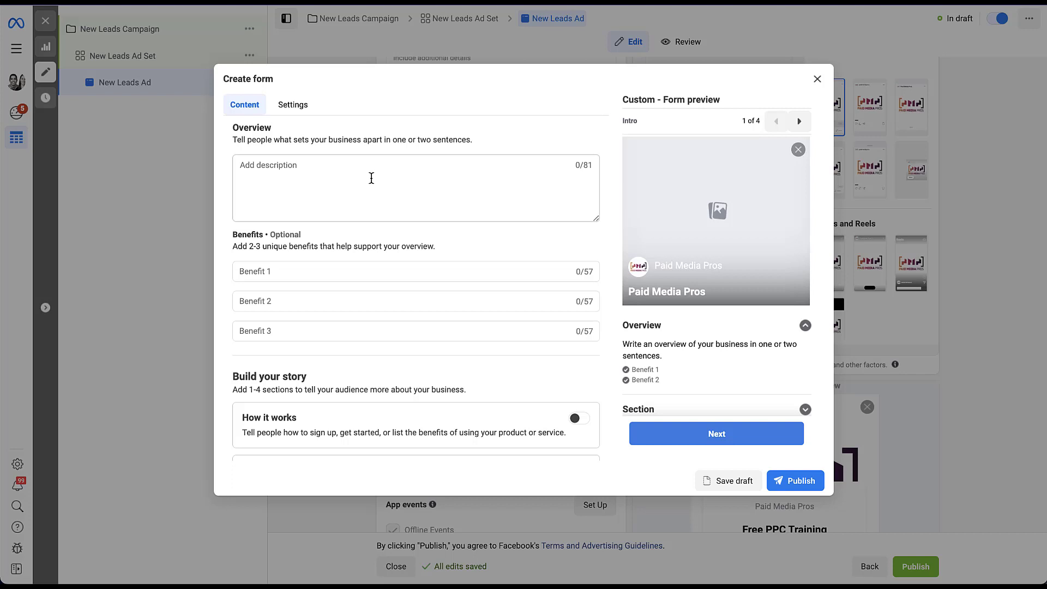
left_click(371, 179)
type("Subscribe to the YouTube channel and watch new paid media videos every week.")
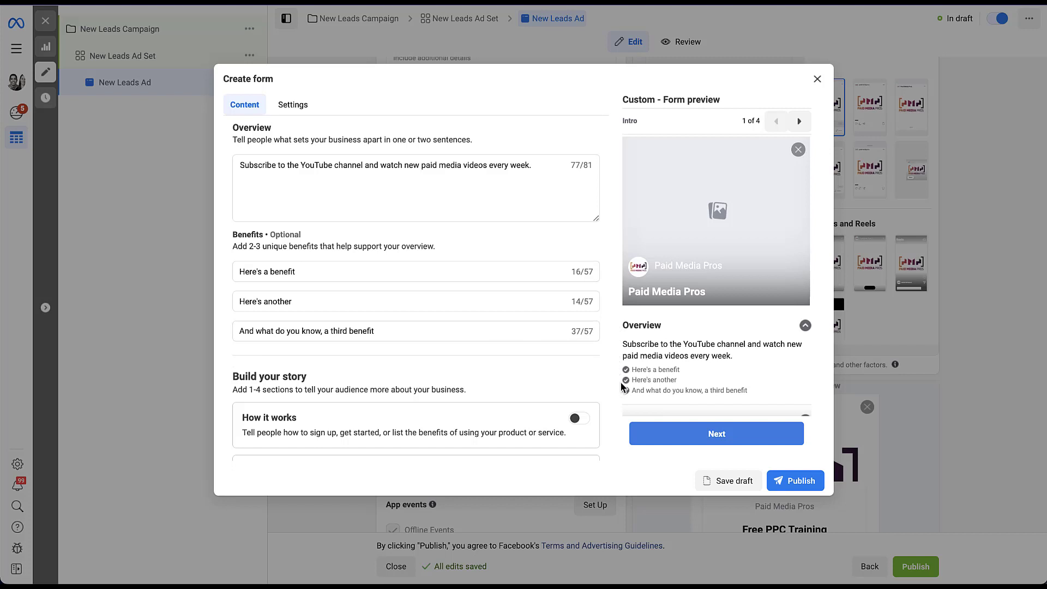
scroll(633, 338, "down", 1)
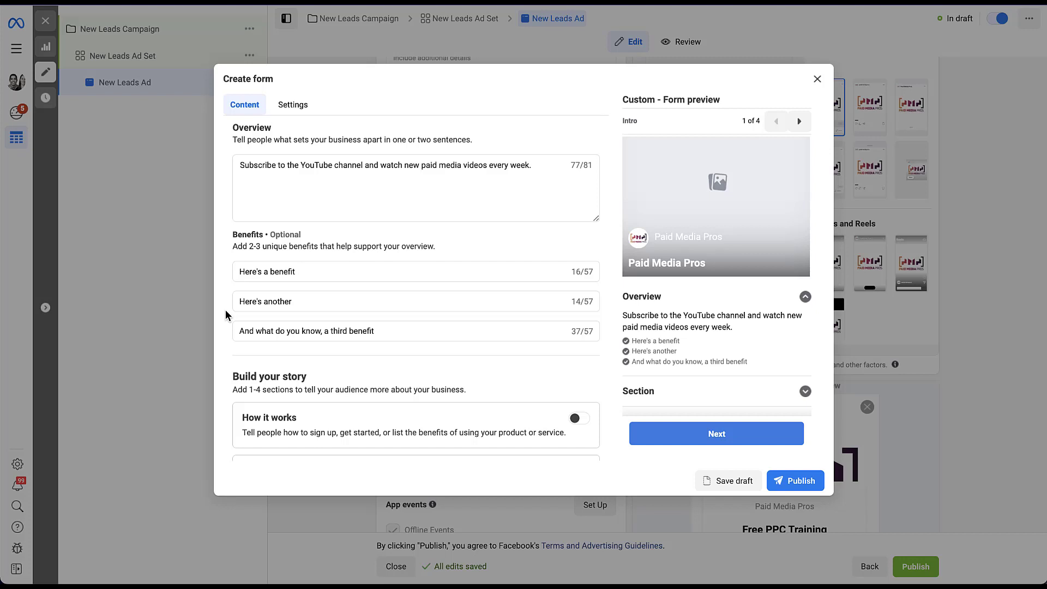
- Turn on the How it works section under Build your story
scroll(226, 314, "down", 4)
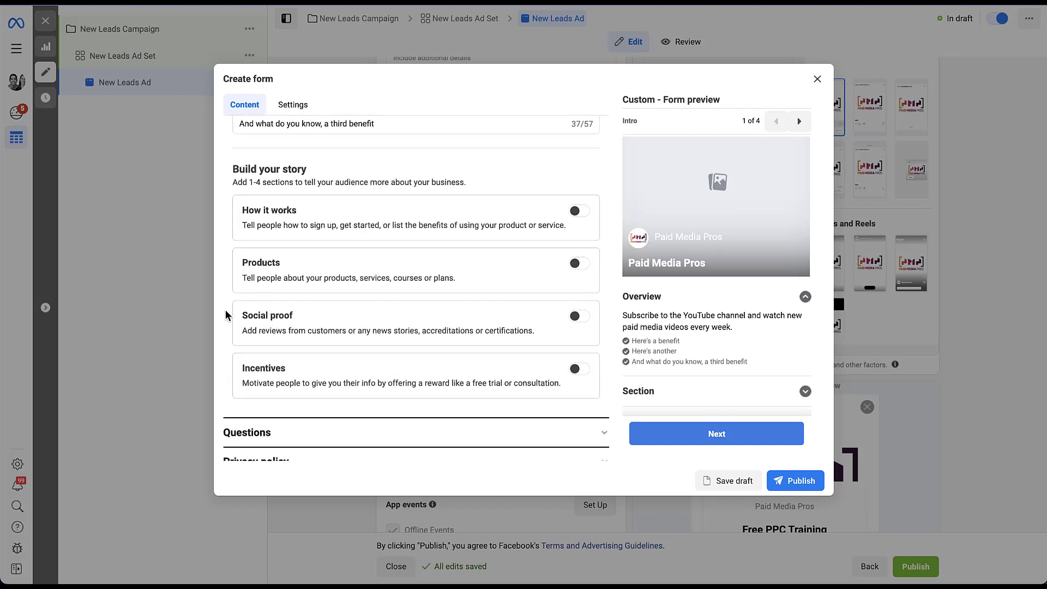
scroll(226, 315, "down", 1)
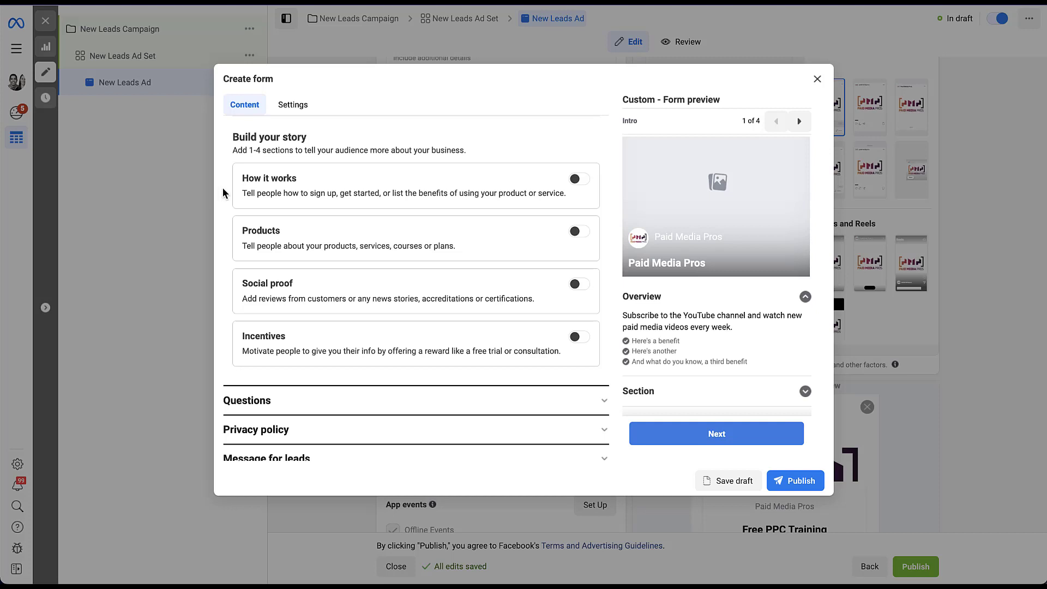
left_click(580, 184)
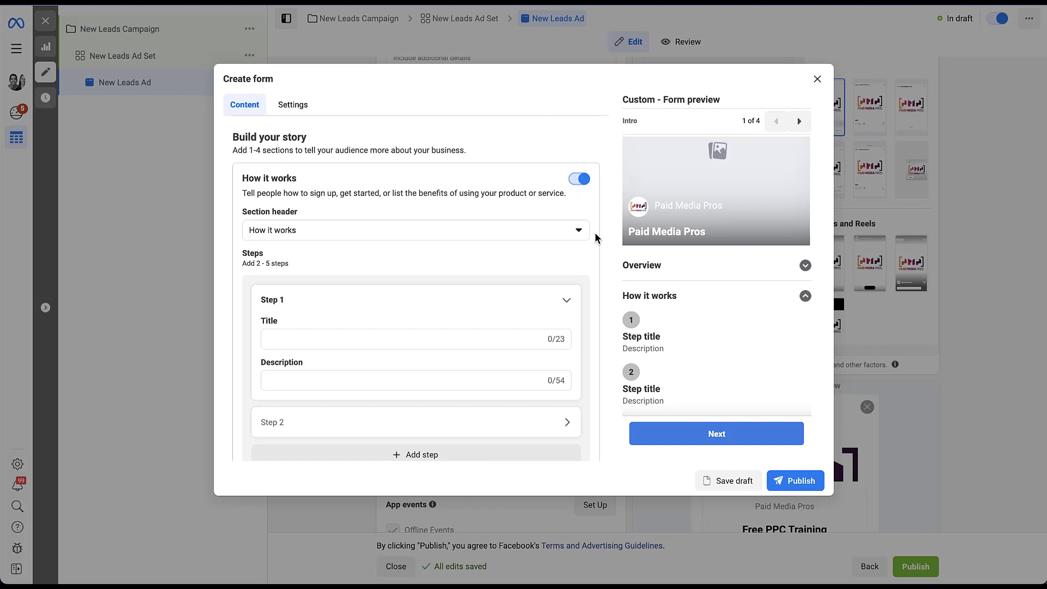
- Keep the How it works header and fill Step 1: 'This is the first step.' / 'It's where you start.'
left_click(581, 233)
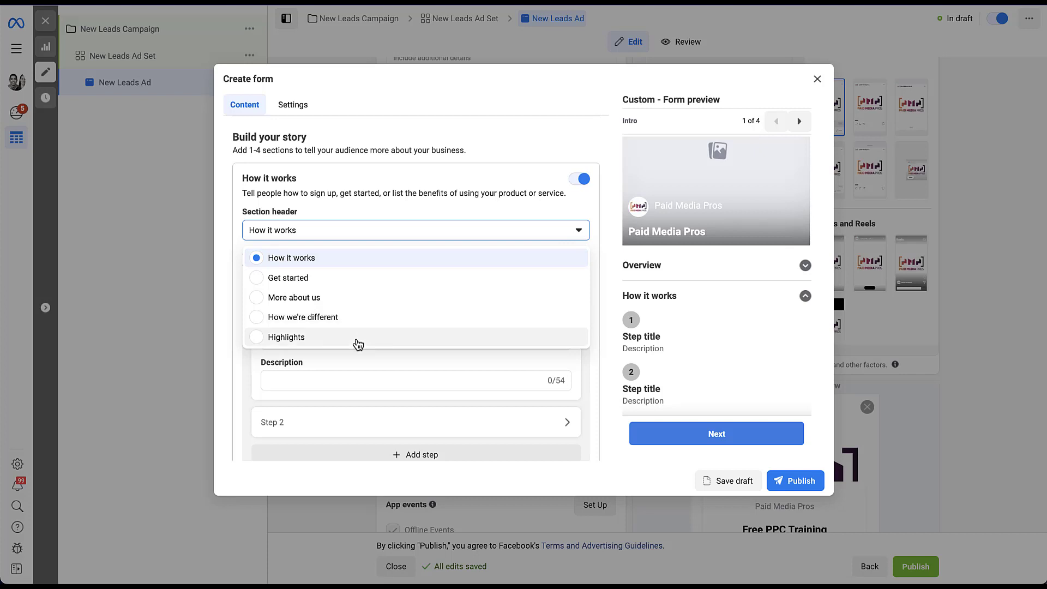
left_click(605, 240)
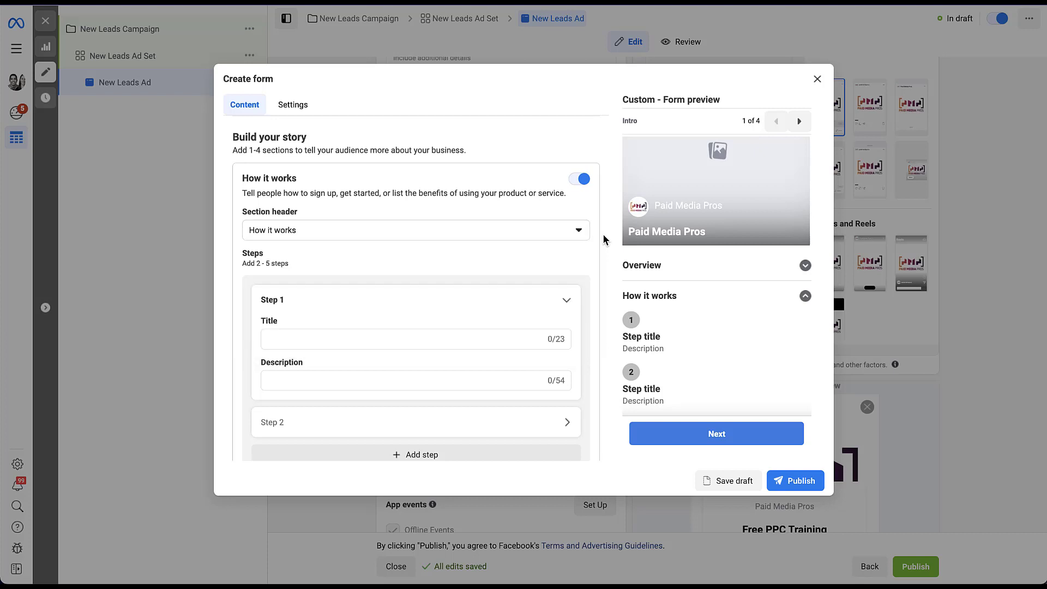
scroll(592, 286, "down", 2)
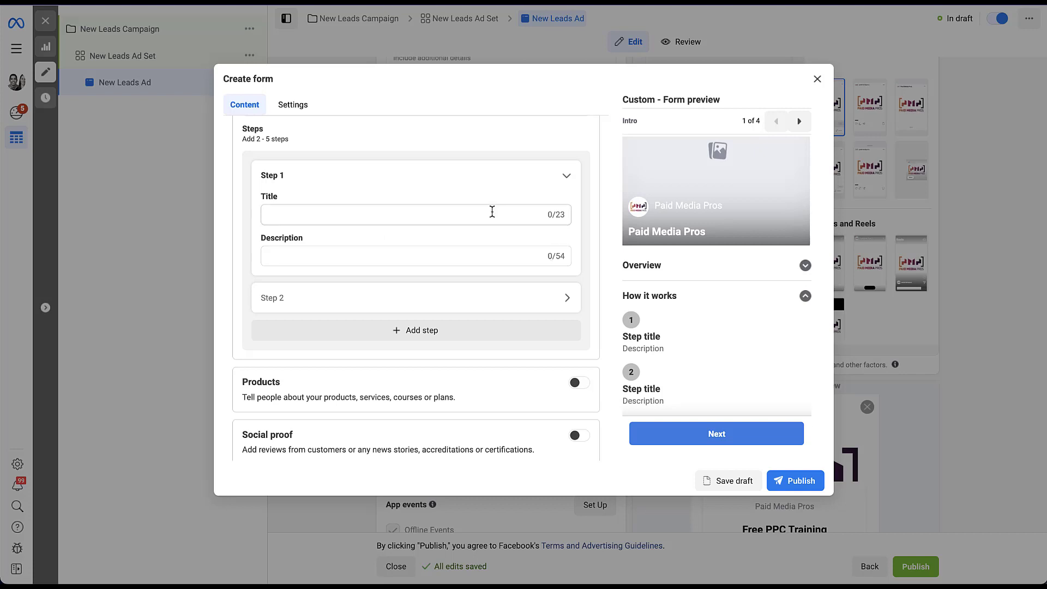
left_click(492, 214)
type("This is the first step.")
left_click(376, 256)
type("It's where you start.")
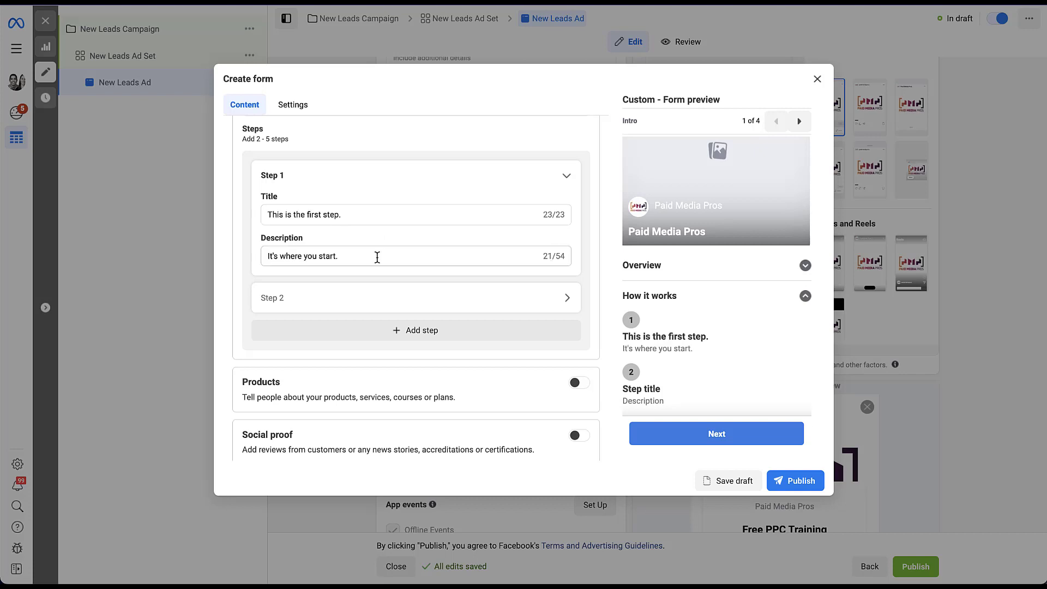
- Fill Step 2 as 'This is the second step' / 'It comes next.', then remove an added third step
left_click(375, 308)
type("This is the second step")
key("Tab")
type("It comes next.")
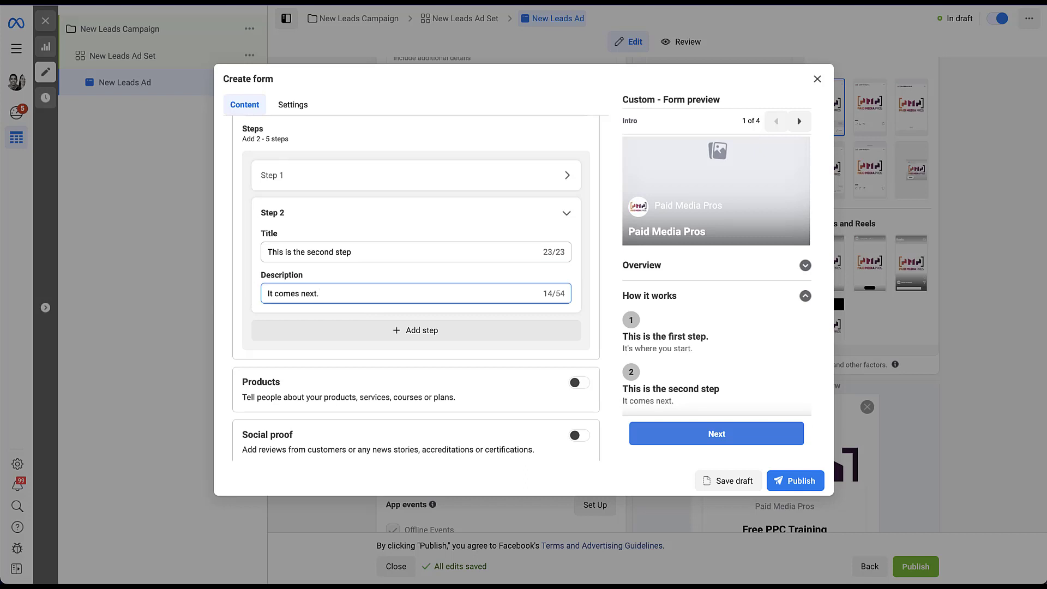
left_click(357, 334)
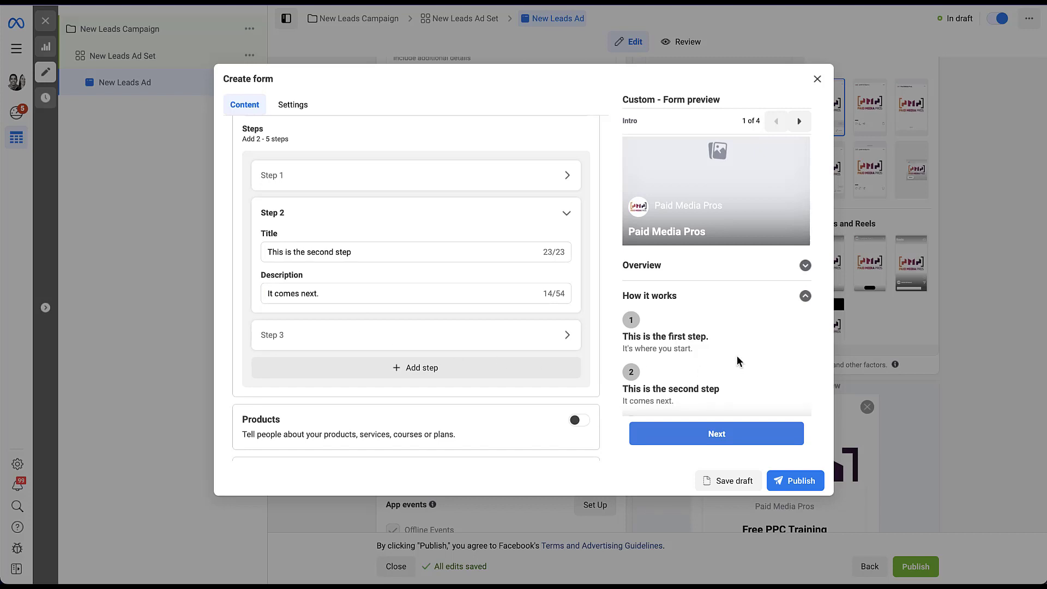
scroll(736, 358, "down", 1)
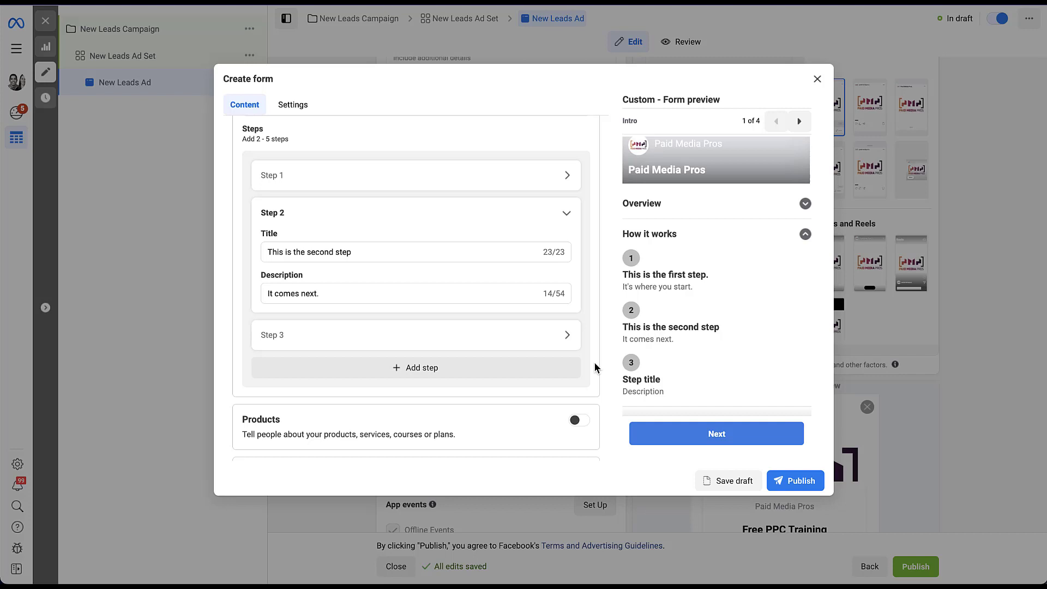
left_click(570, 336)
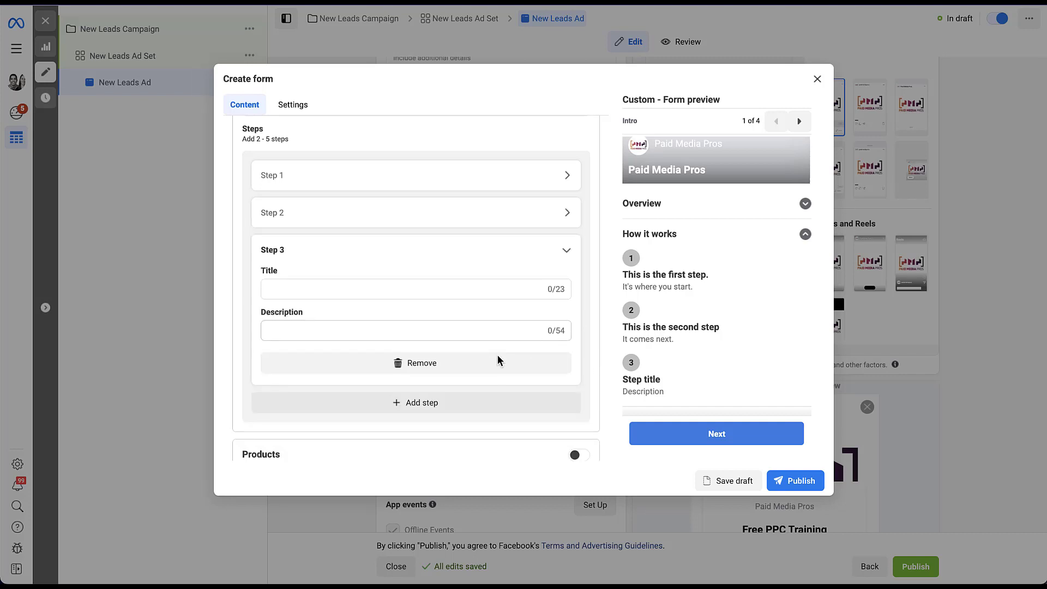
left_click(480, 366)
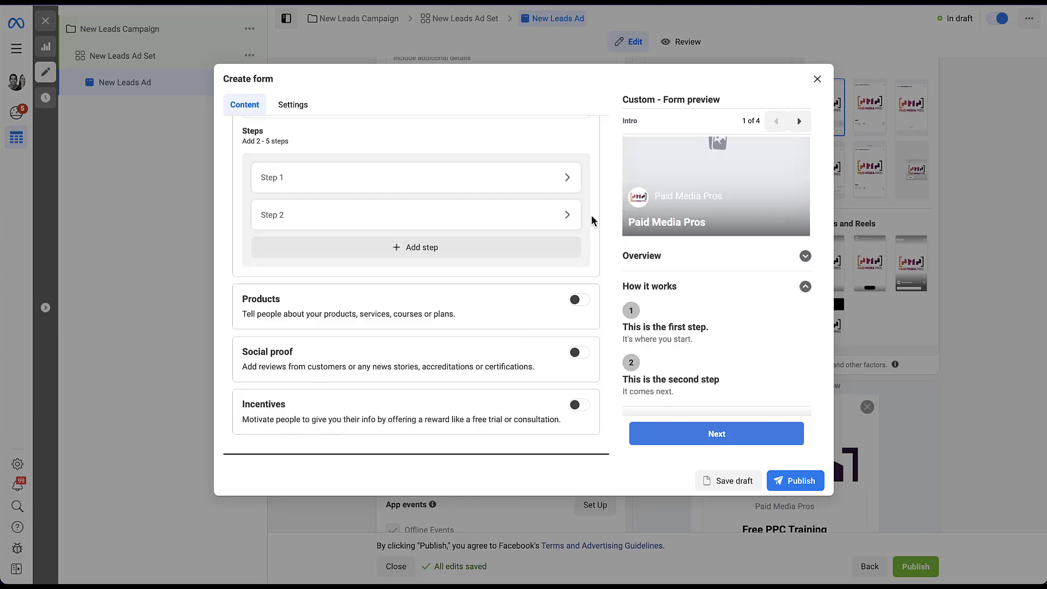
- Change the How it works section header to Get started, after briefly trying How we're different
scroll(591, 219, "up", 3)
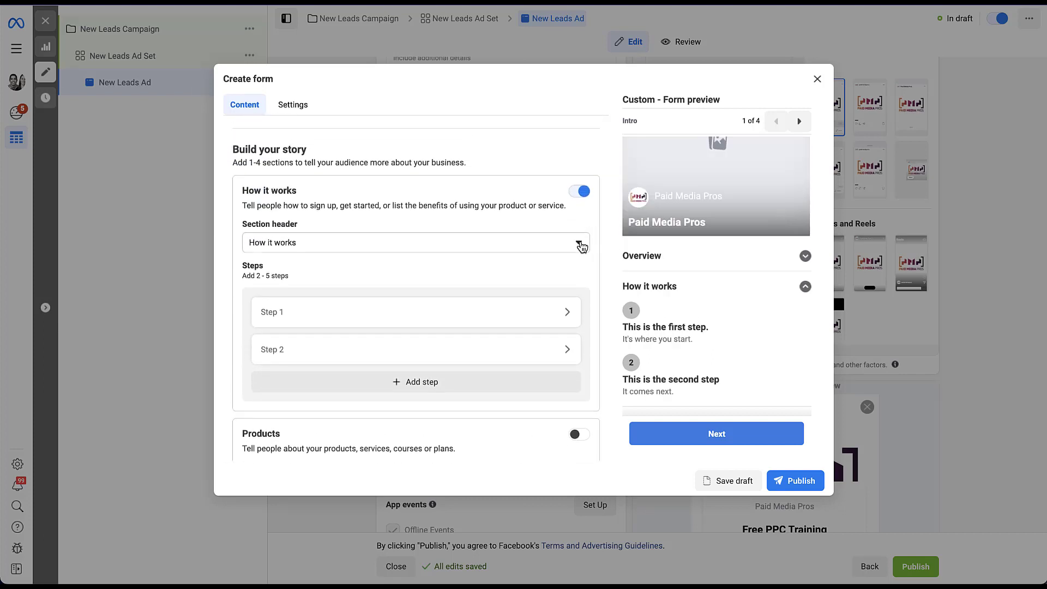
left_click(581, 246)
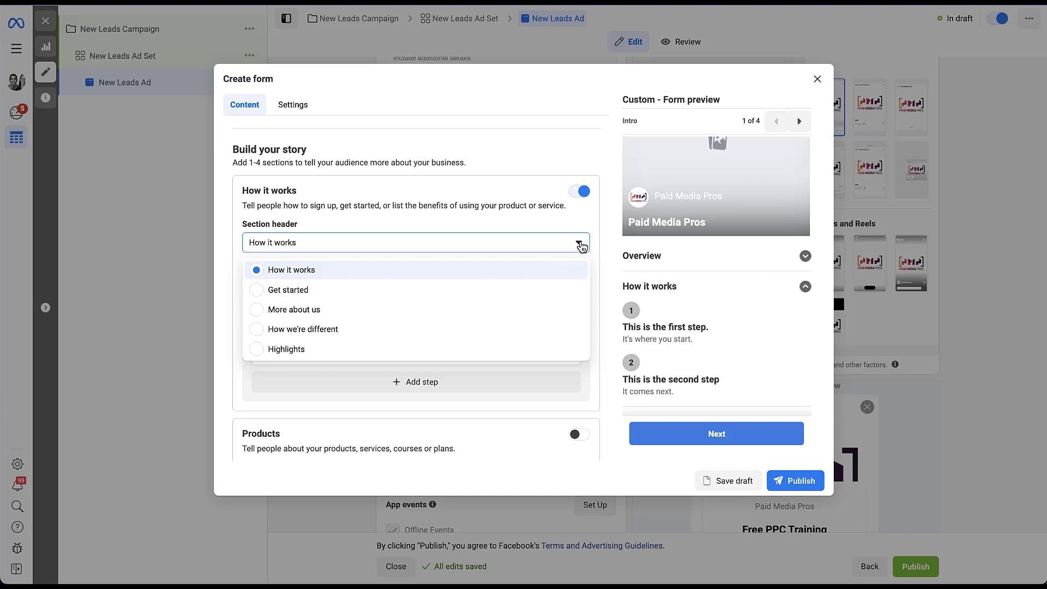
left_click(535, 330)
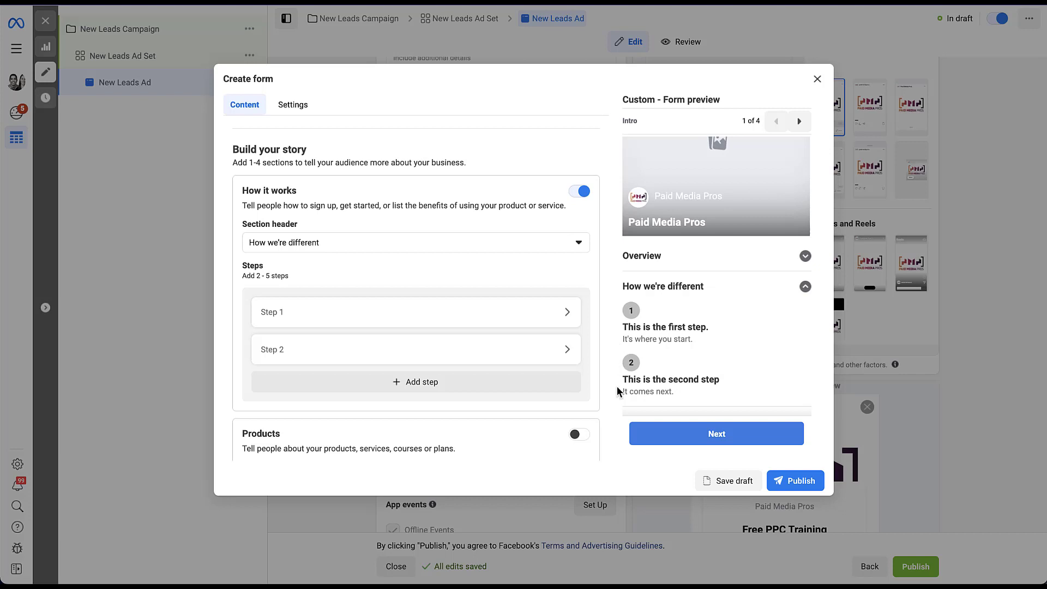
left_click(579, 242)
left_click(527, 291)
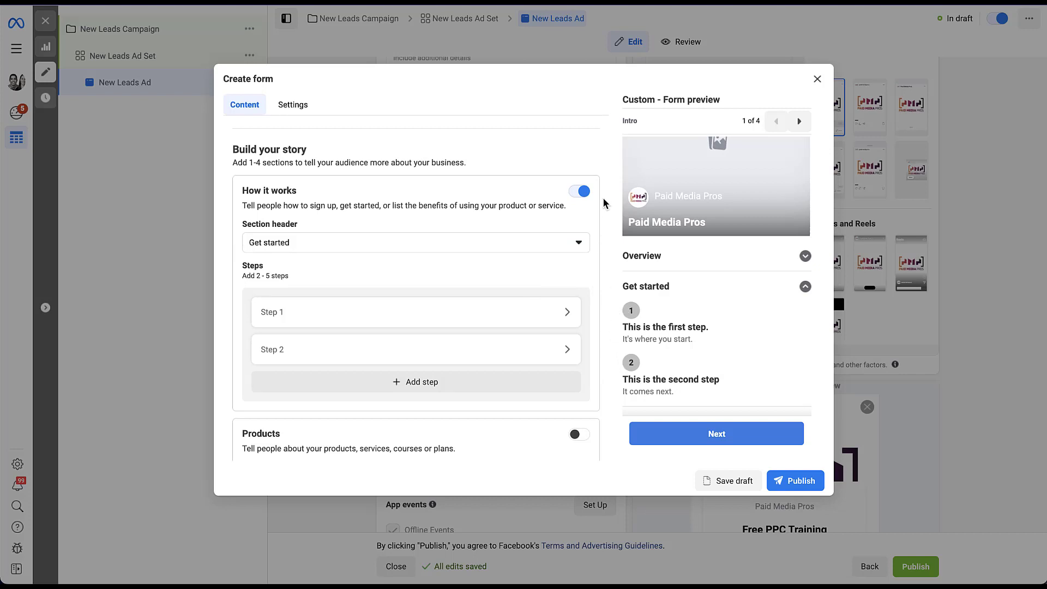
scroll(593, 221, "down", 3)
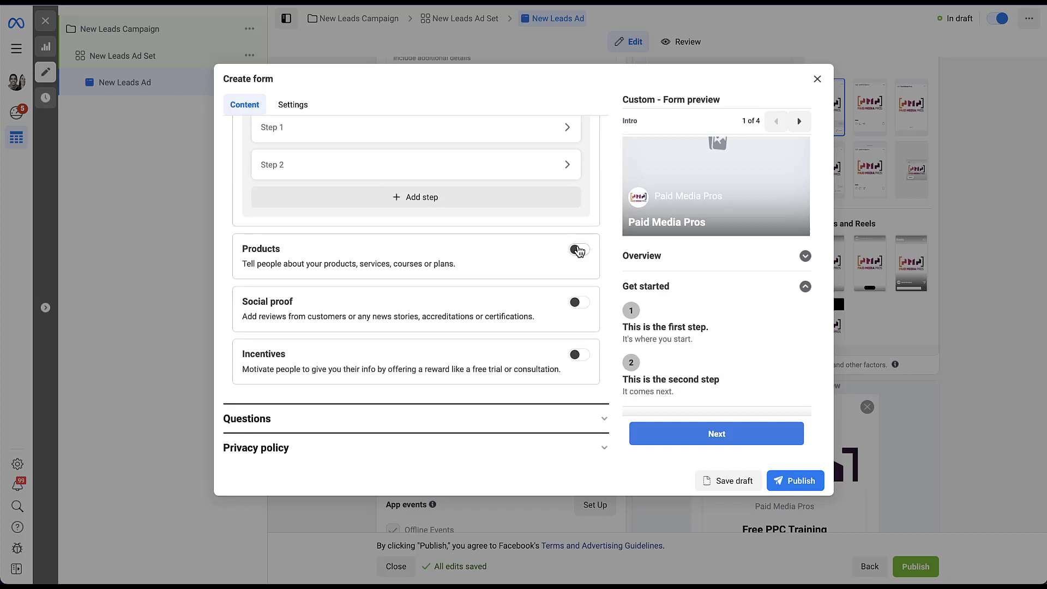
left_click(578, 251)
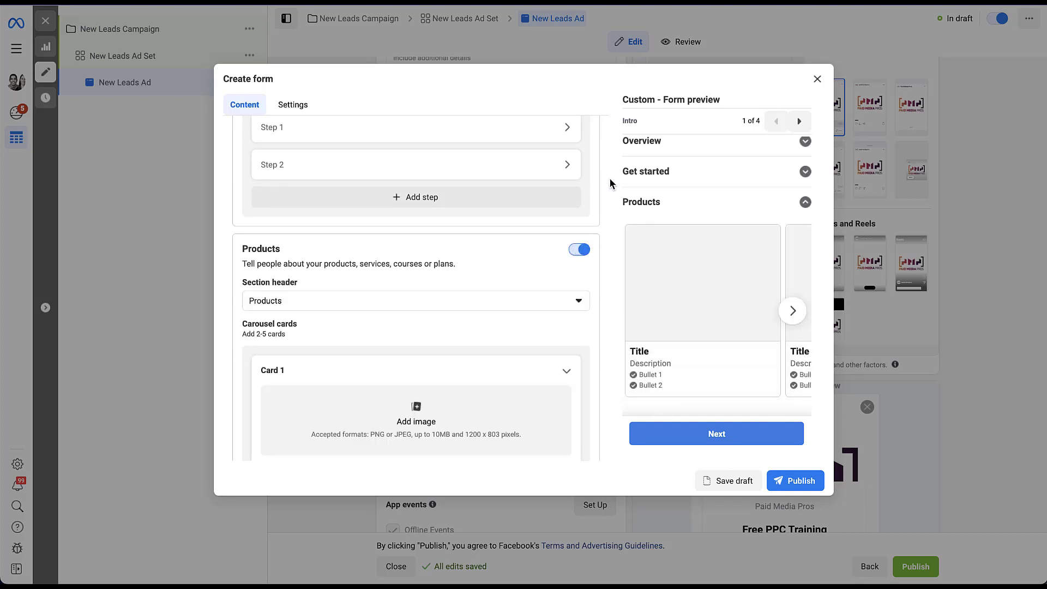
scroll(652, 182, "up", 3)
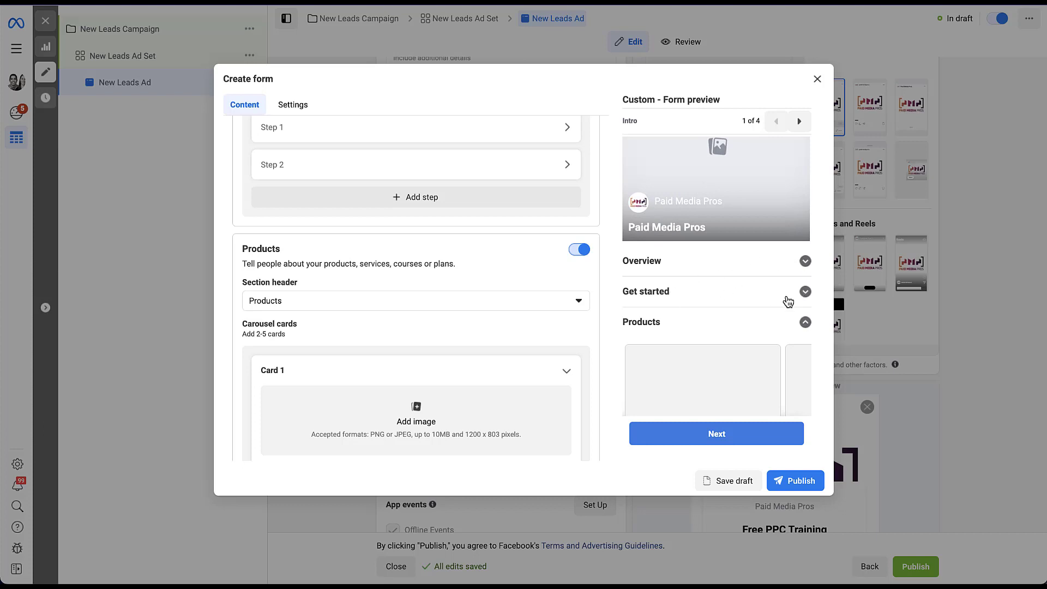
scroll(697, 298, "down", 3)
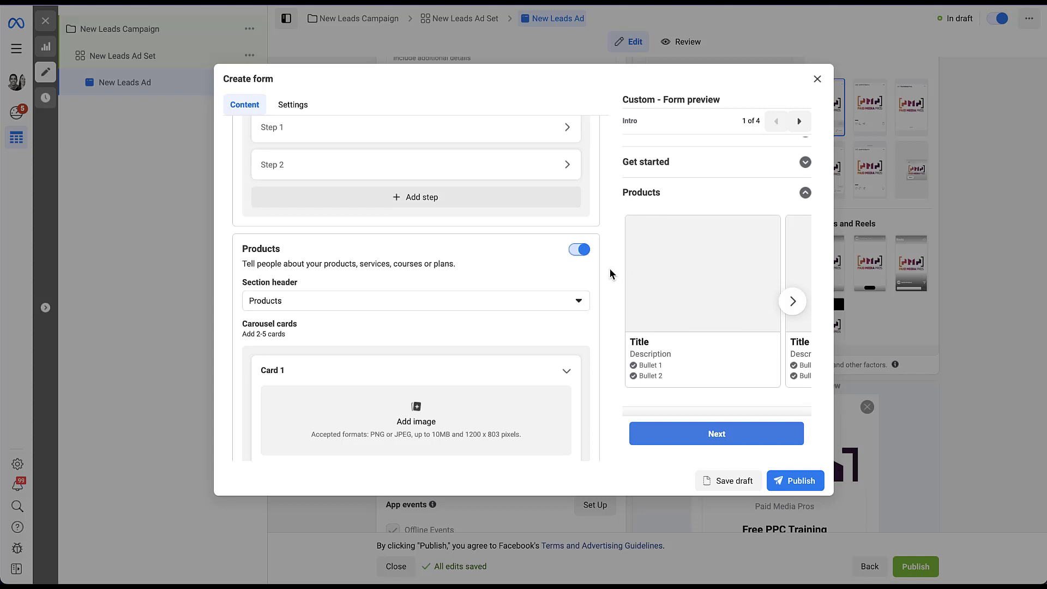
scroll(580, 270, "down", 2)
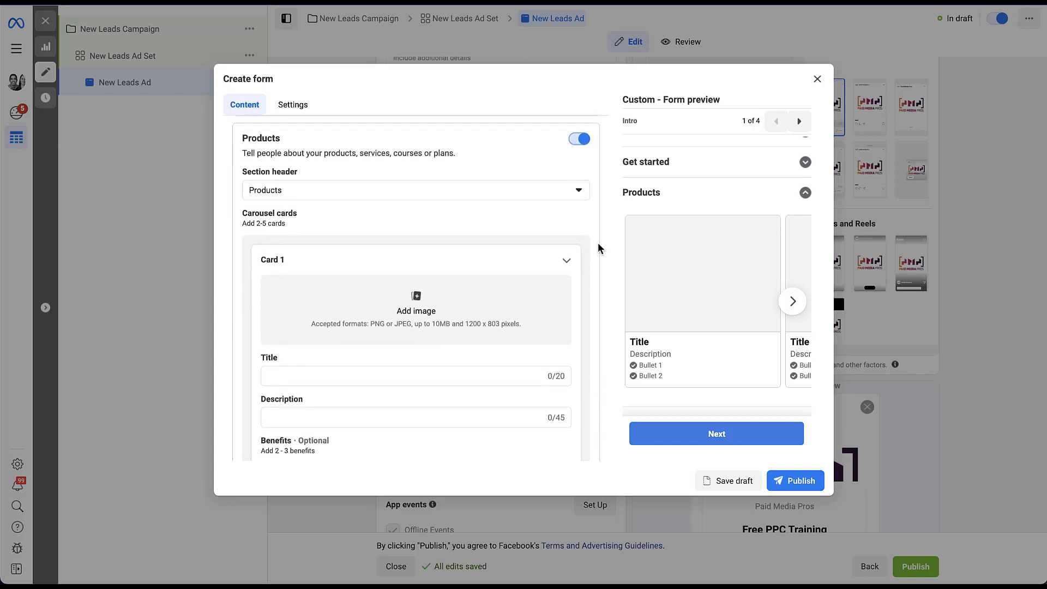
left_click(579, 190)
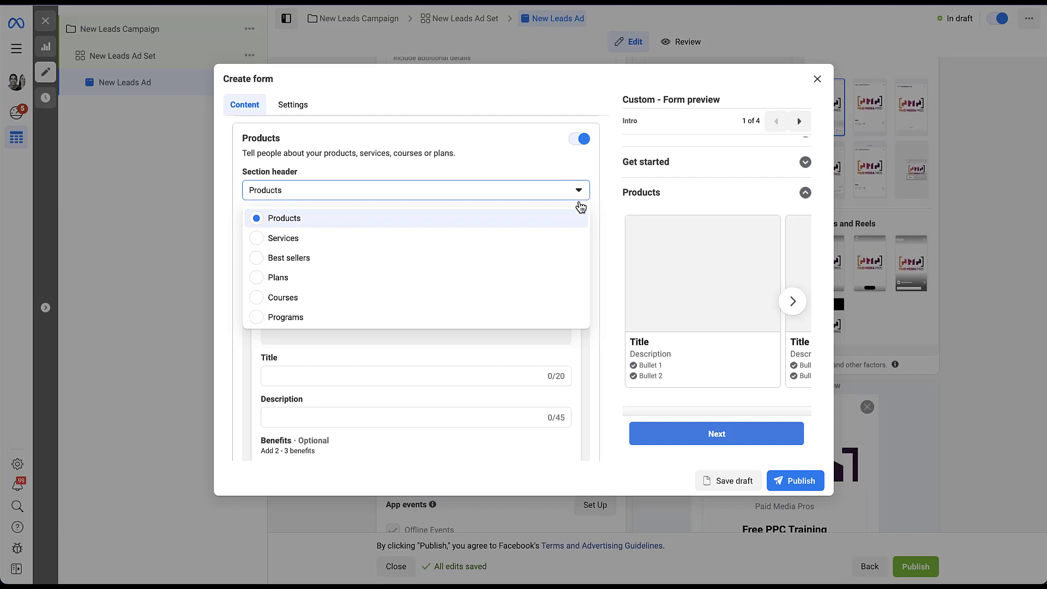
left_click(553, 295)
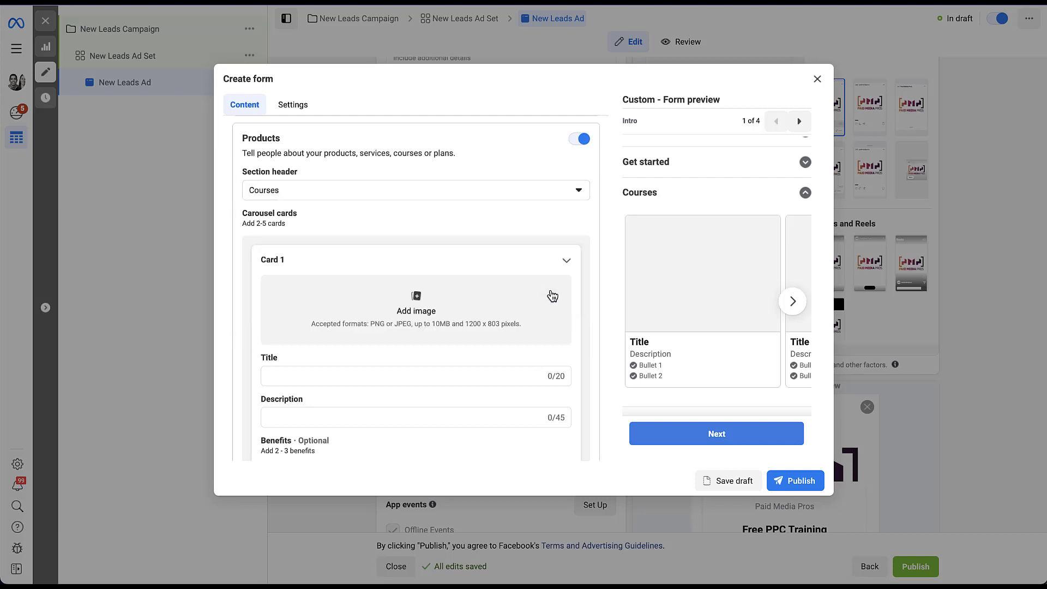
left_click(578, 191)
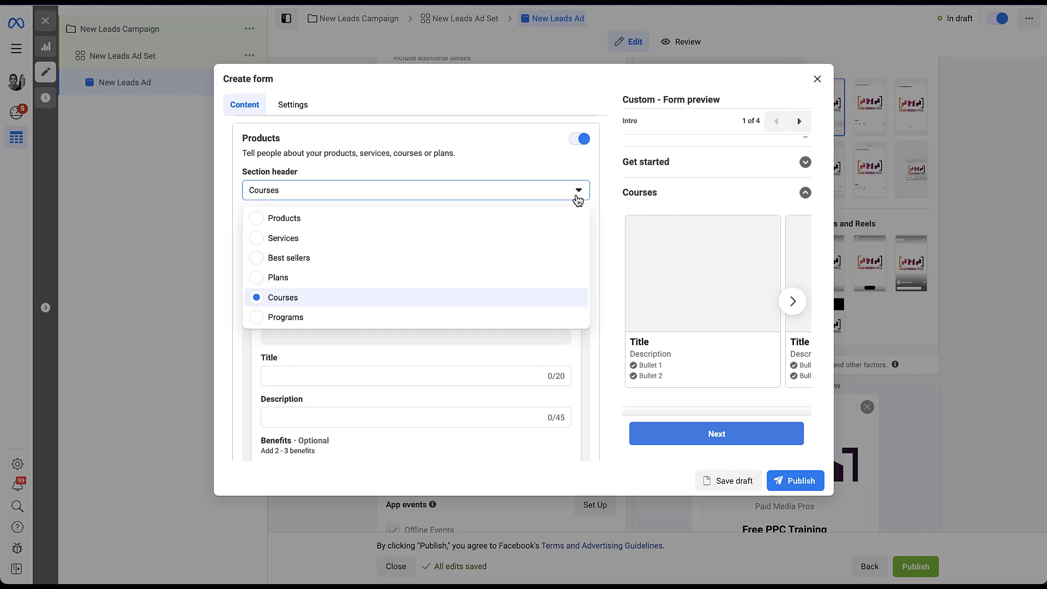
left_click(539, 221)
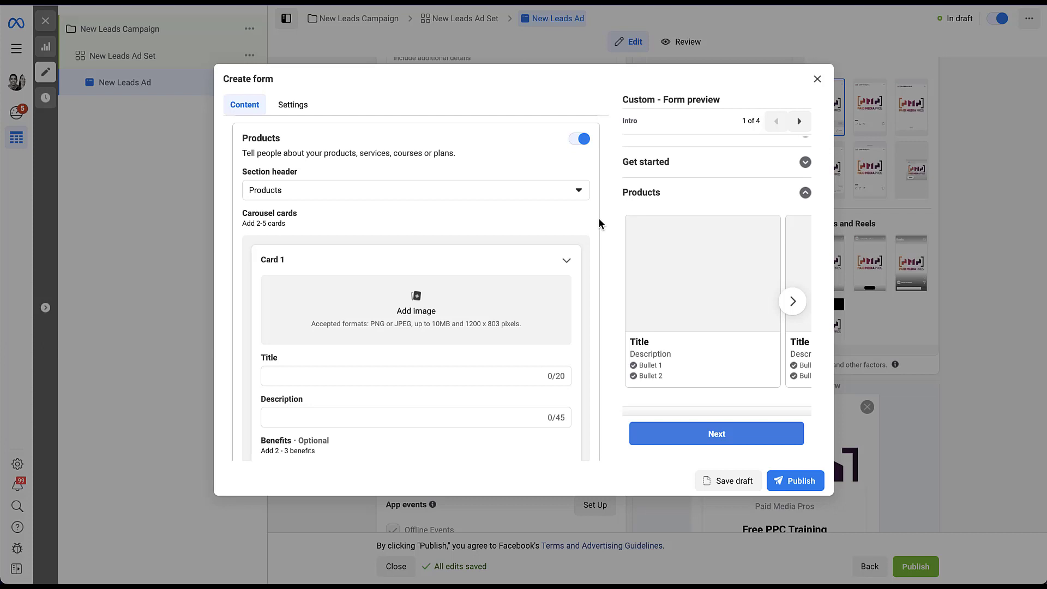
scroll(596, 249, "down", 1)
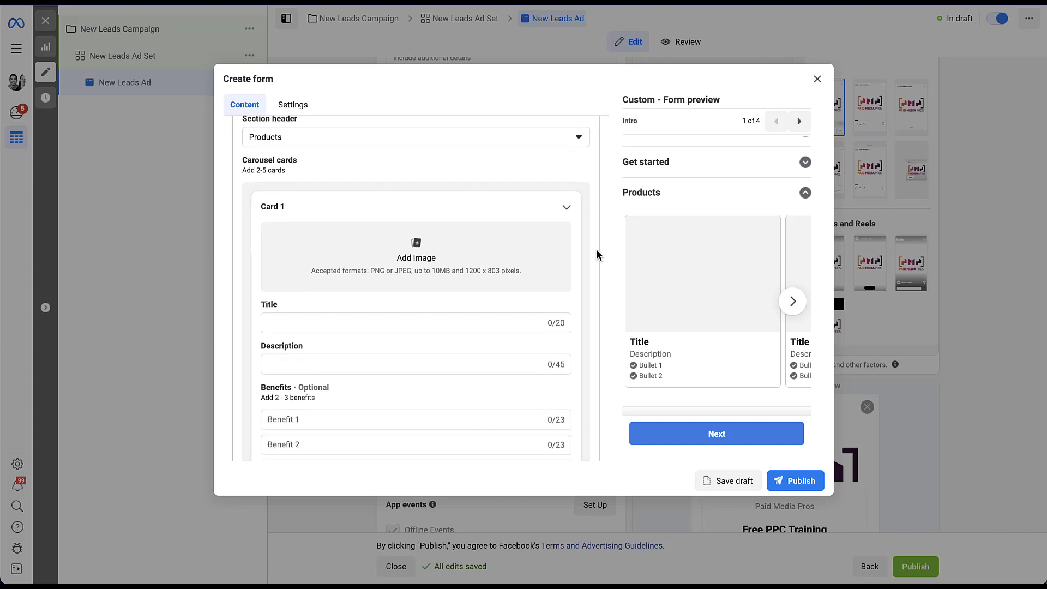
scroll(597, 254, "down", 1)
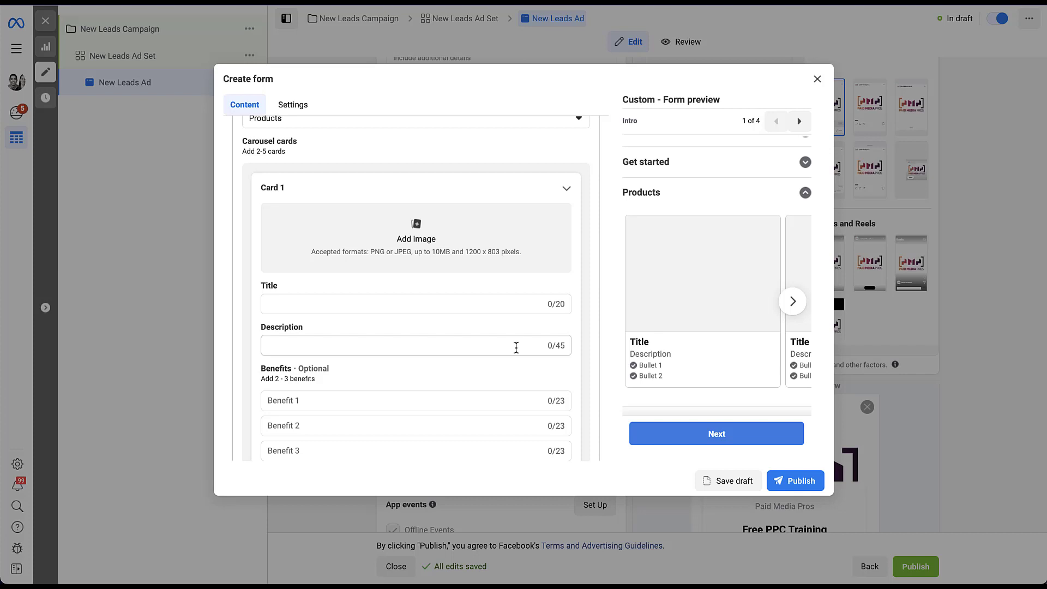
scroll(517, 347, "down", 2)
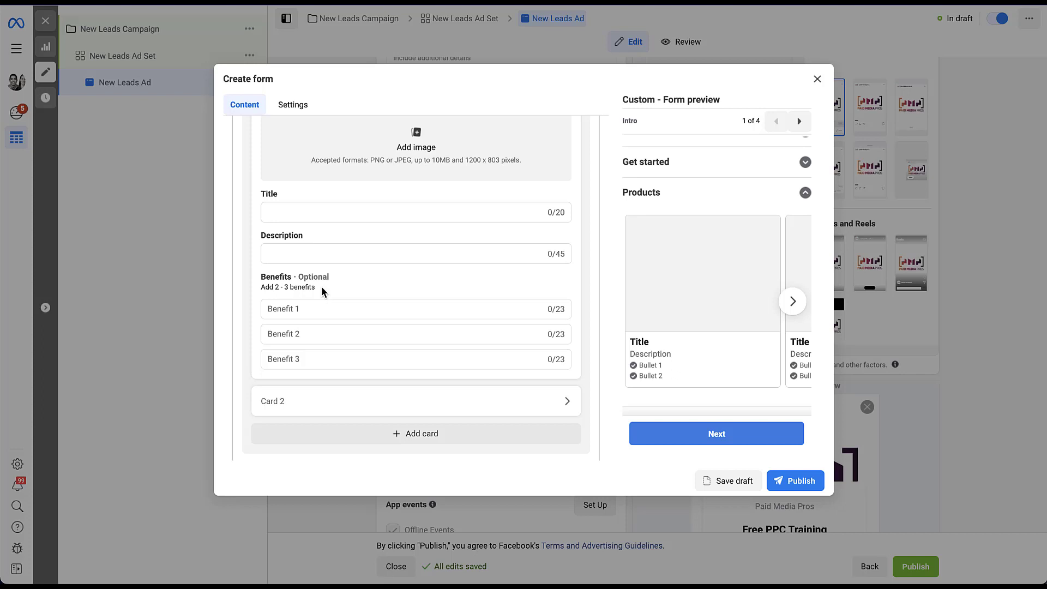
scroll(322, 286, "up", 3)
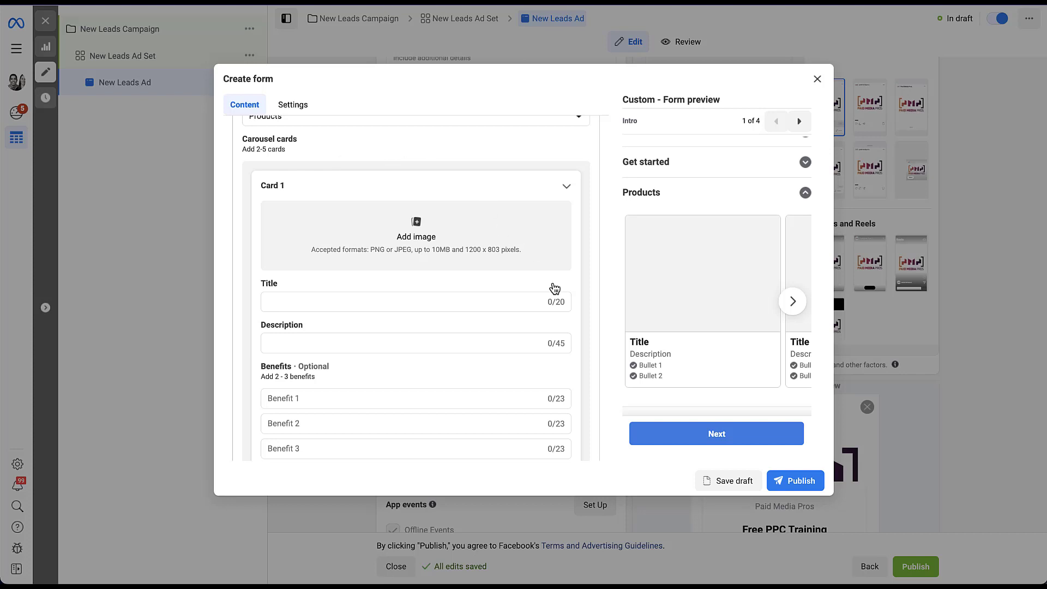
- Switch on the Social proof section and keep Reviews as its header
scroll(565, 302, "down", 4)
scroll(565, 302, "down", 2)
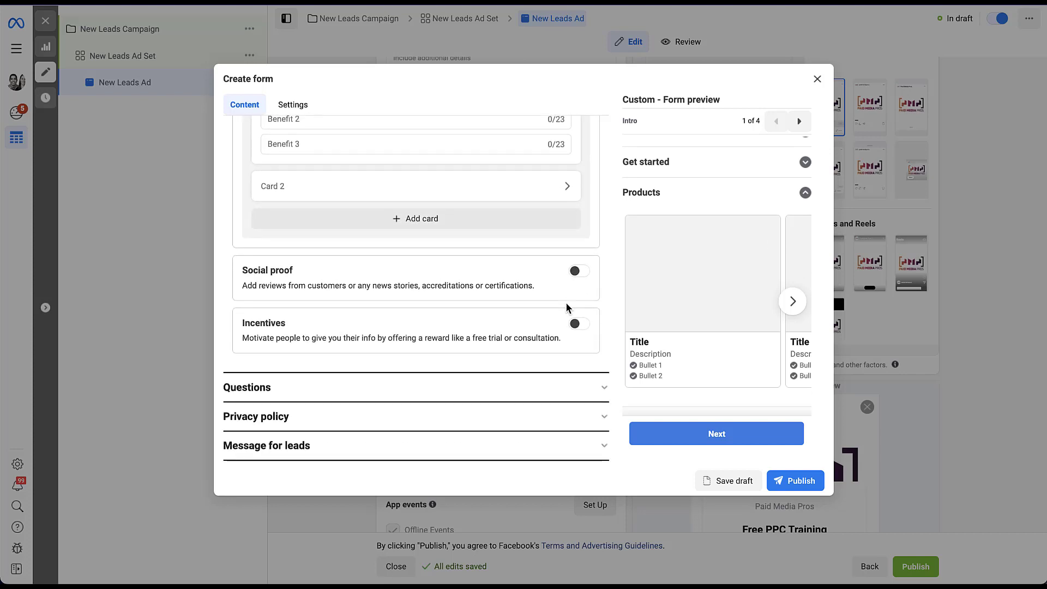
left_click(581, 273)
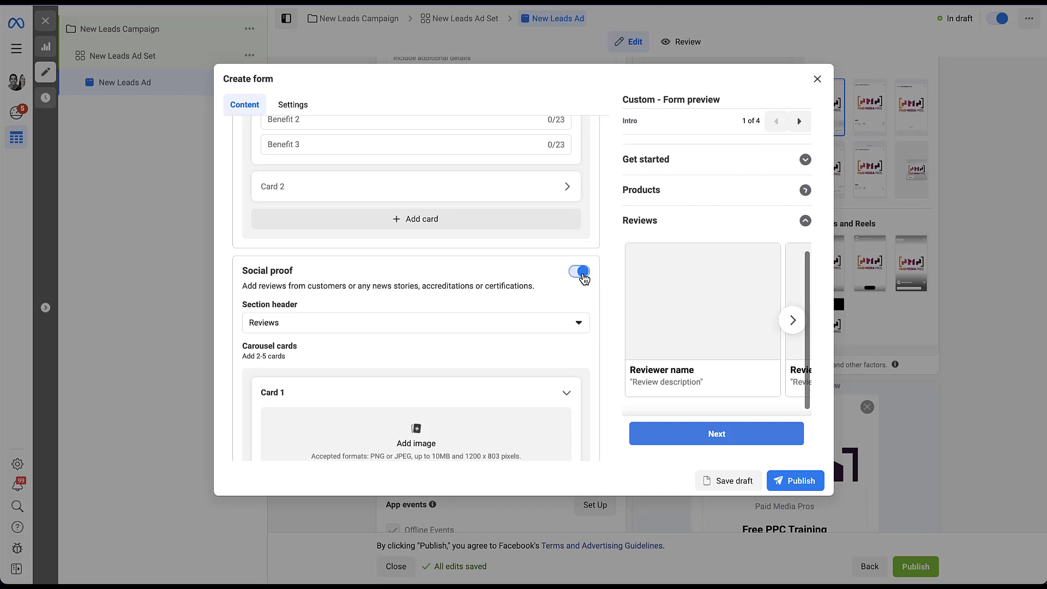
scroll(604, 337, "down", 3)
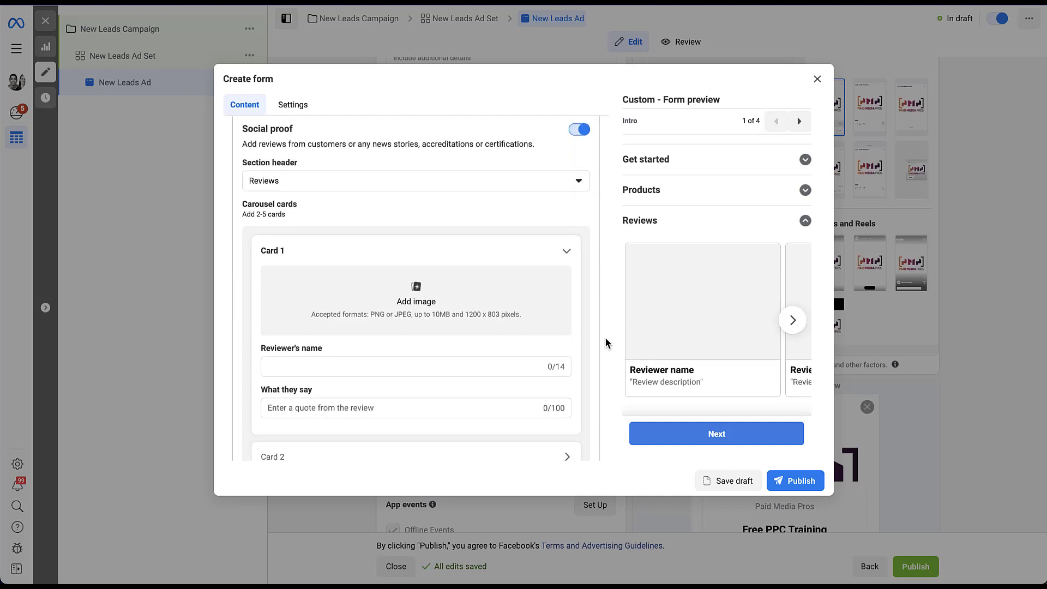
left_click(581, 187)
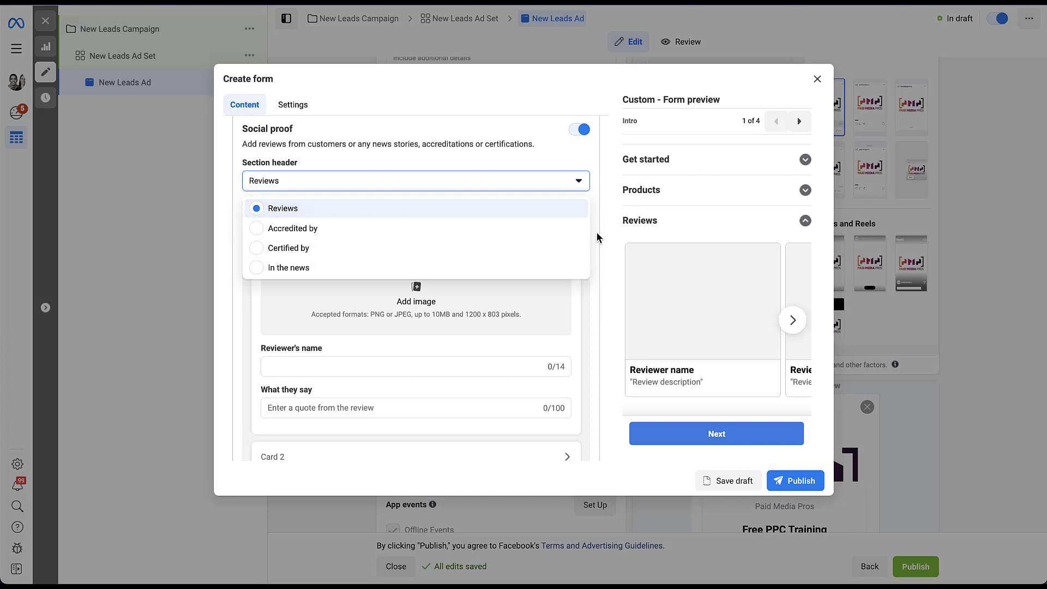
left_click(605, 192)
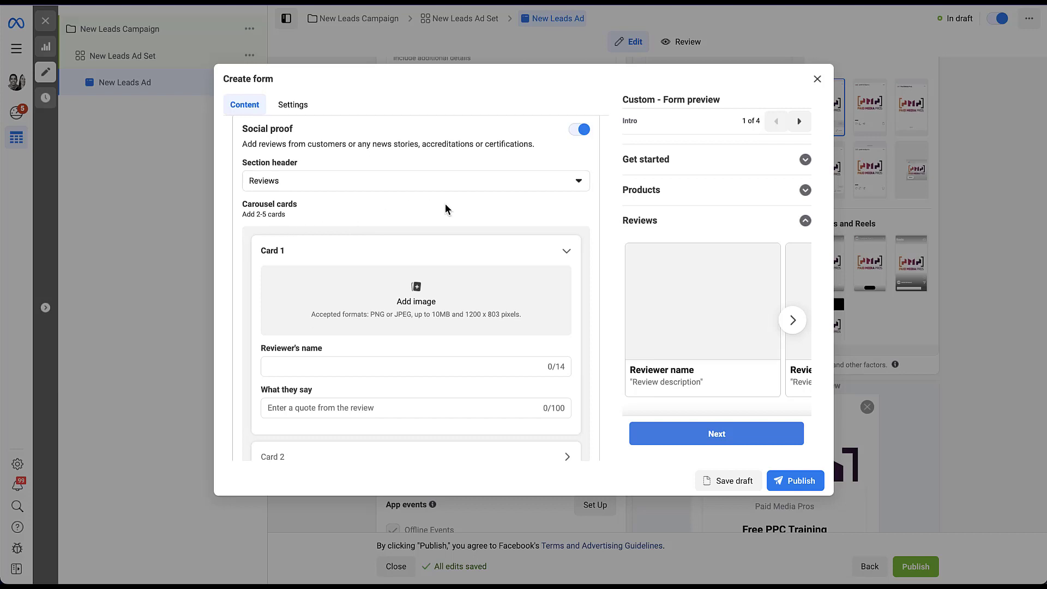
scroll(478, 295, "down", 1)
scroll(478, 295, "down", 1)
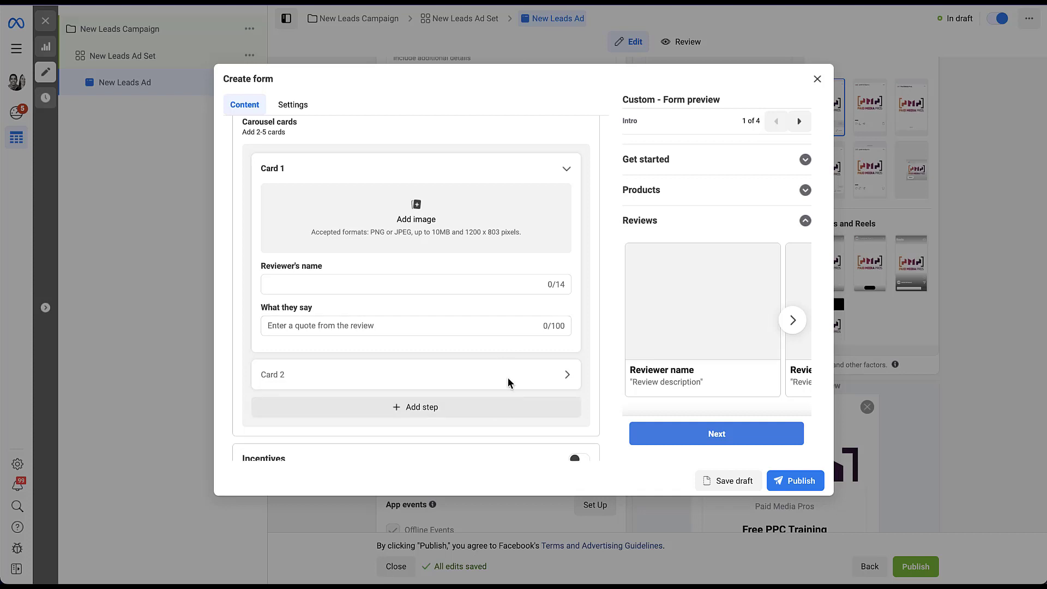
- Set the Social proof header to In the news, after trying Accredited by and Certified by
scroll(508, 280, "up", 1)
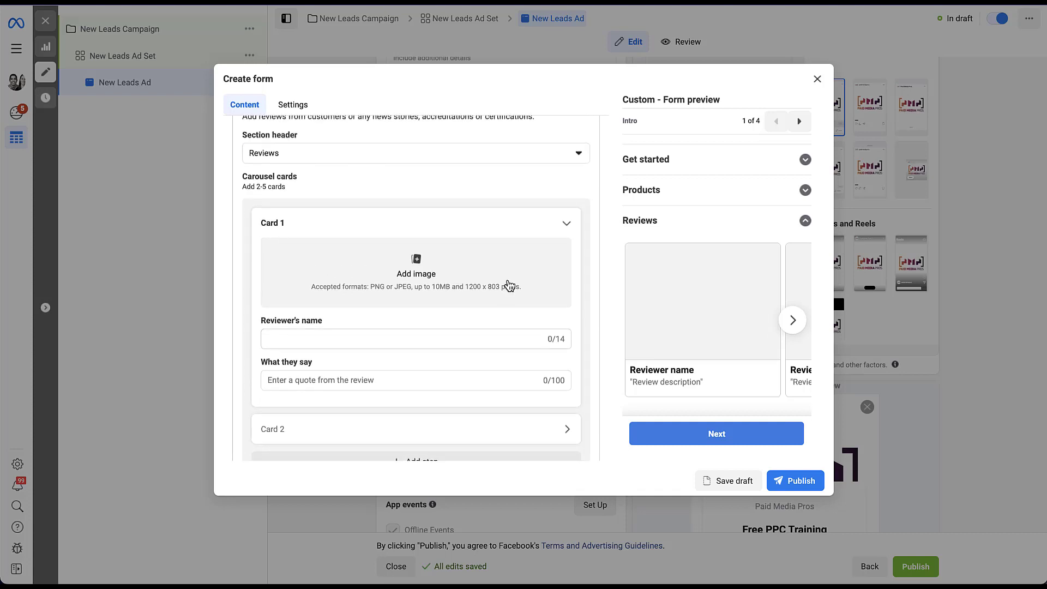
left_click(580, 154)
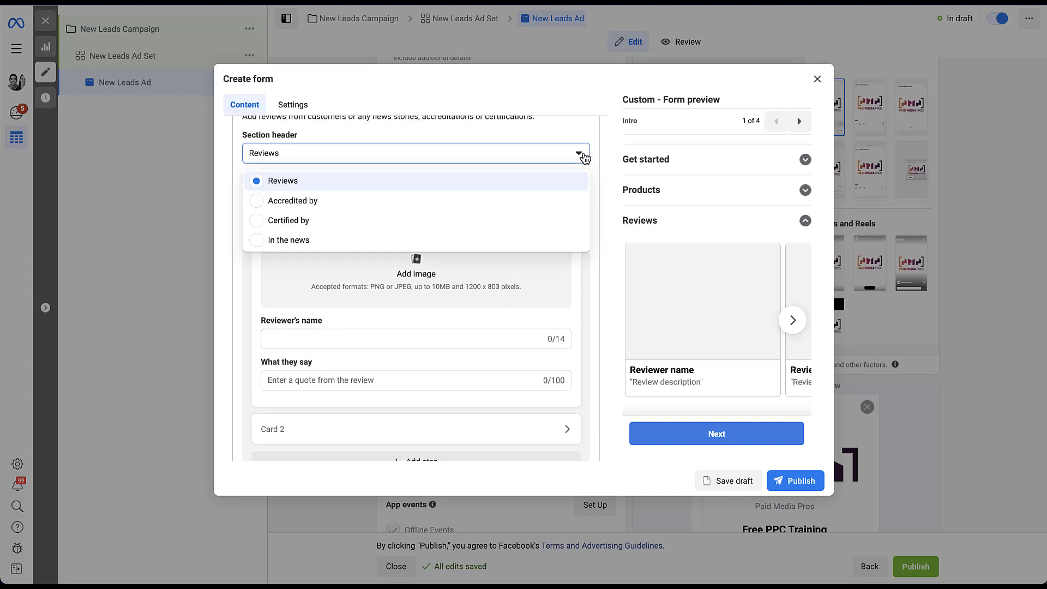
left_click(570, 206)
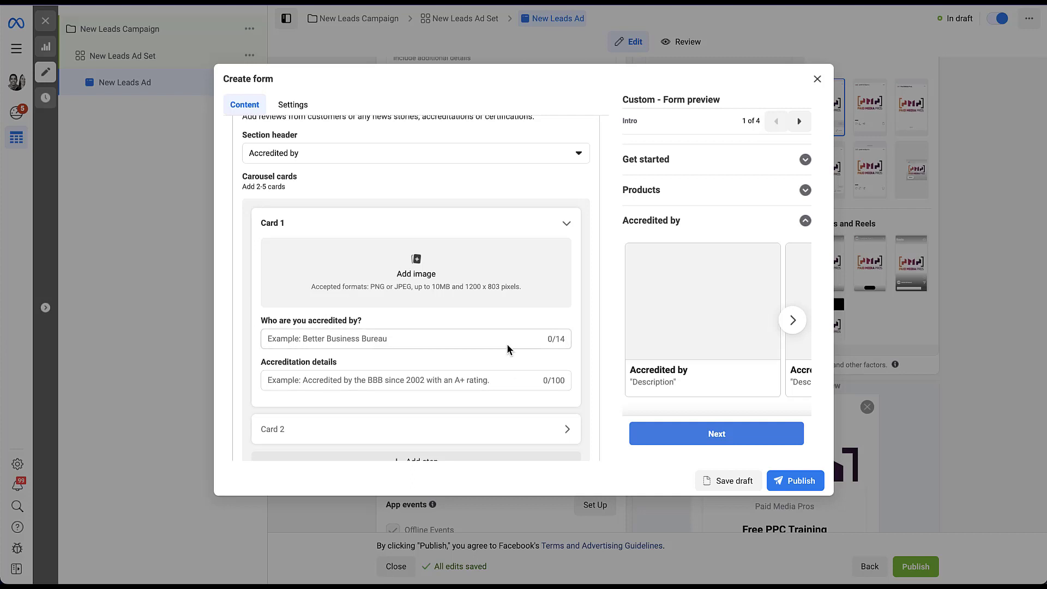
left_click(573, 155)
left_click(565, 220)
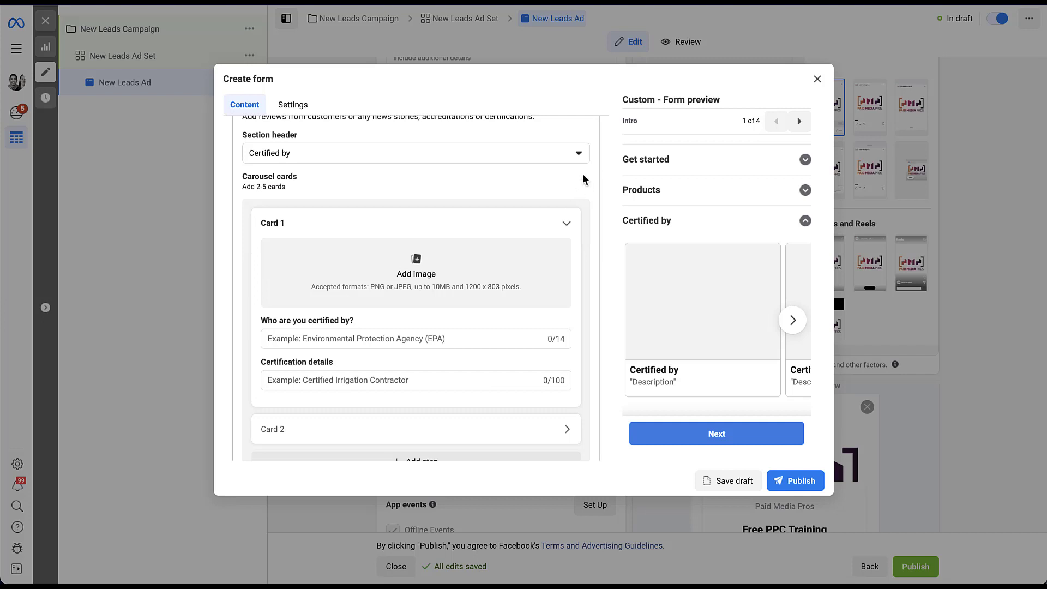
left_click(577, 157)
left_click(539, 244)
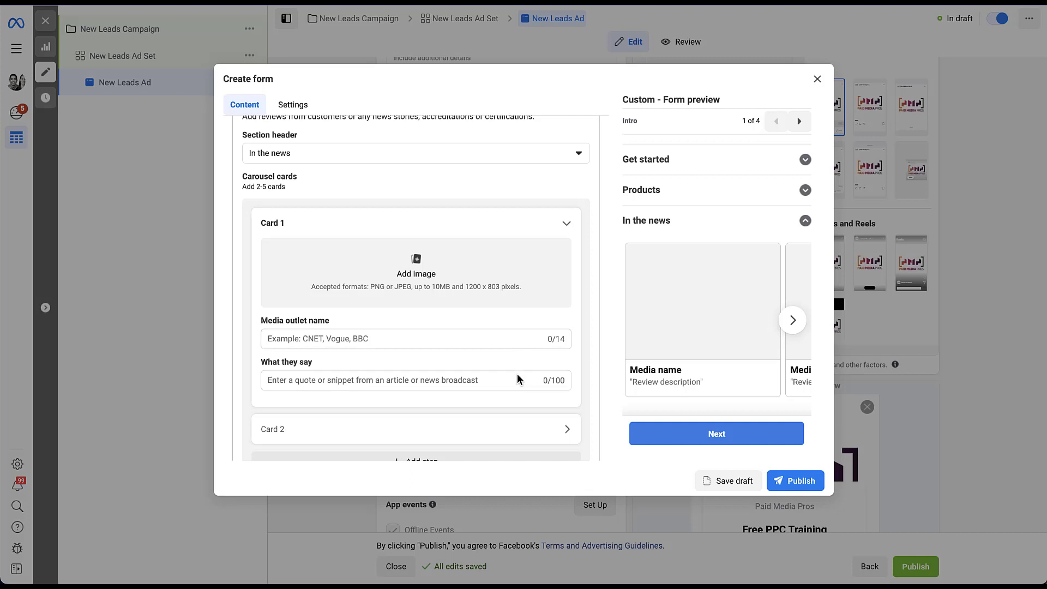
- Switch on the Incentives section to add incentive name, description and disclaimer fields
scroll(513, 386, "down", 4)
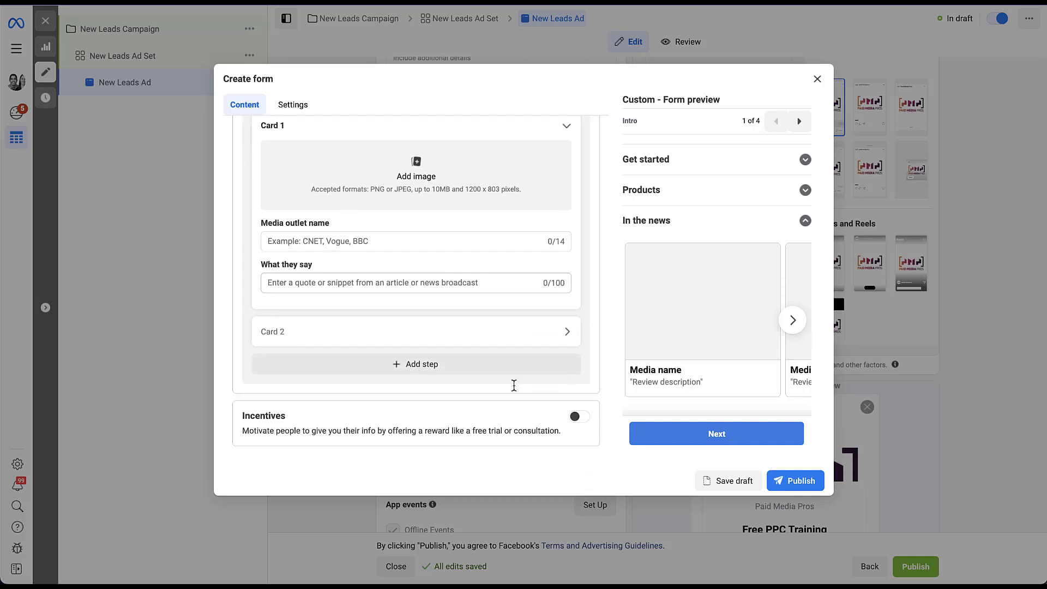
left_click(579, 327)
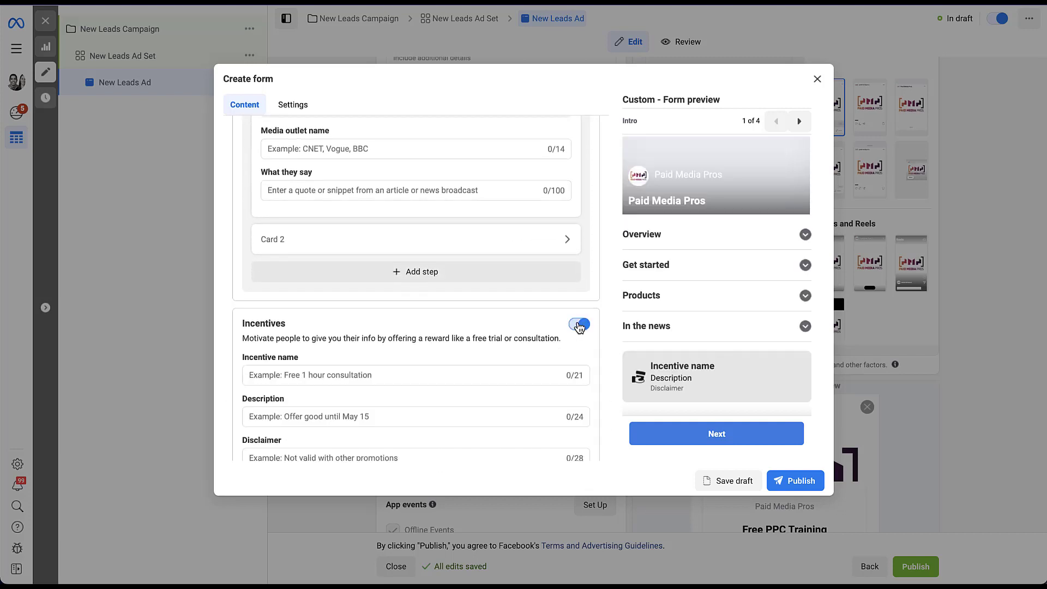
scroll(530, 333, "down", 2)
scroll(530, 333, "down", 1)
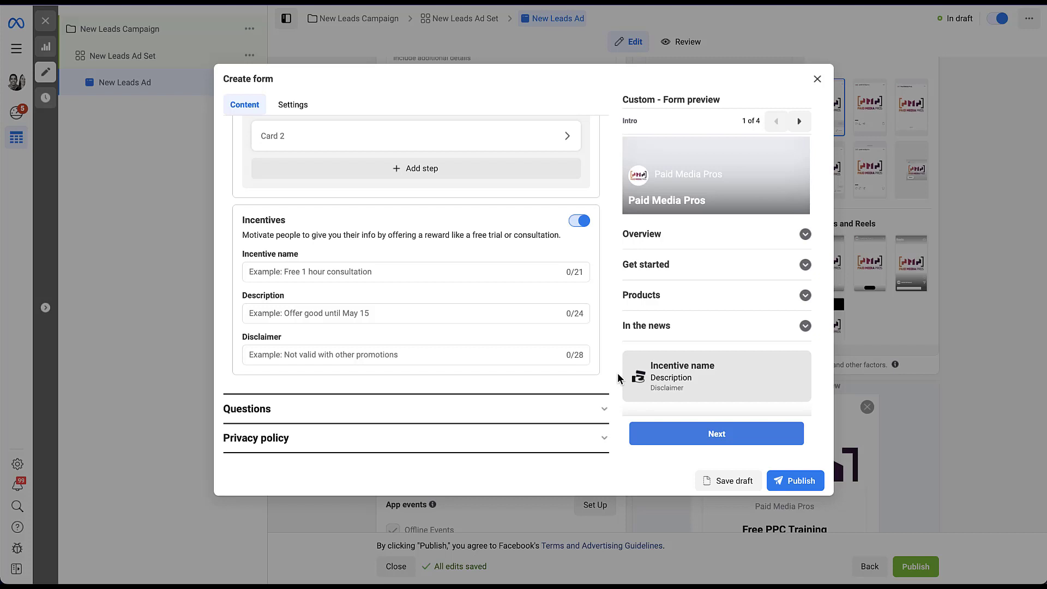
- Expand the Questions section to review its prefill questions
scroll(533, 395, "down", 1)
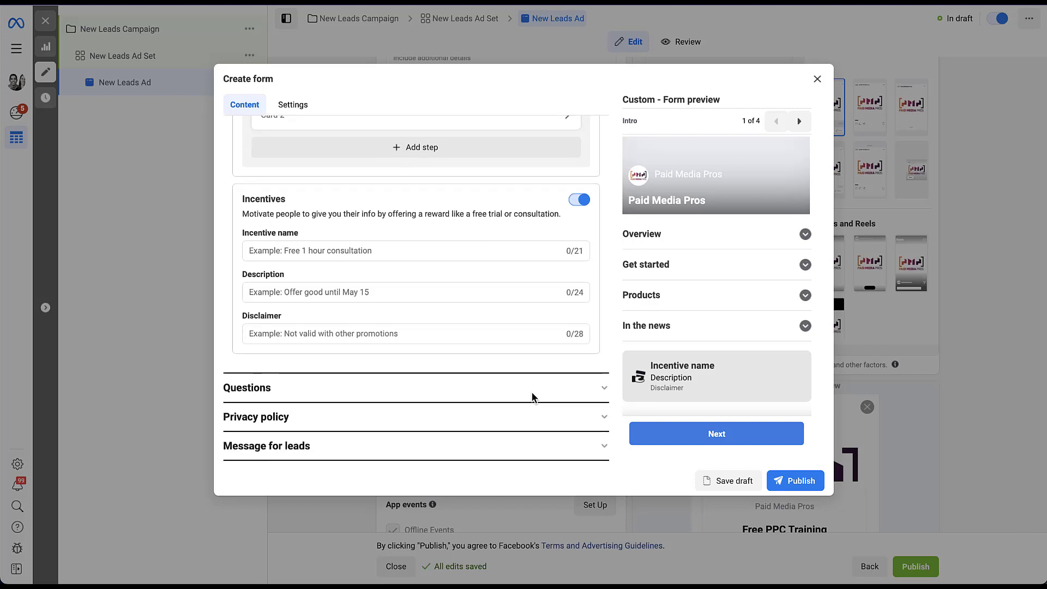
left_click(603, 391)
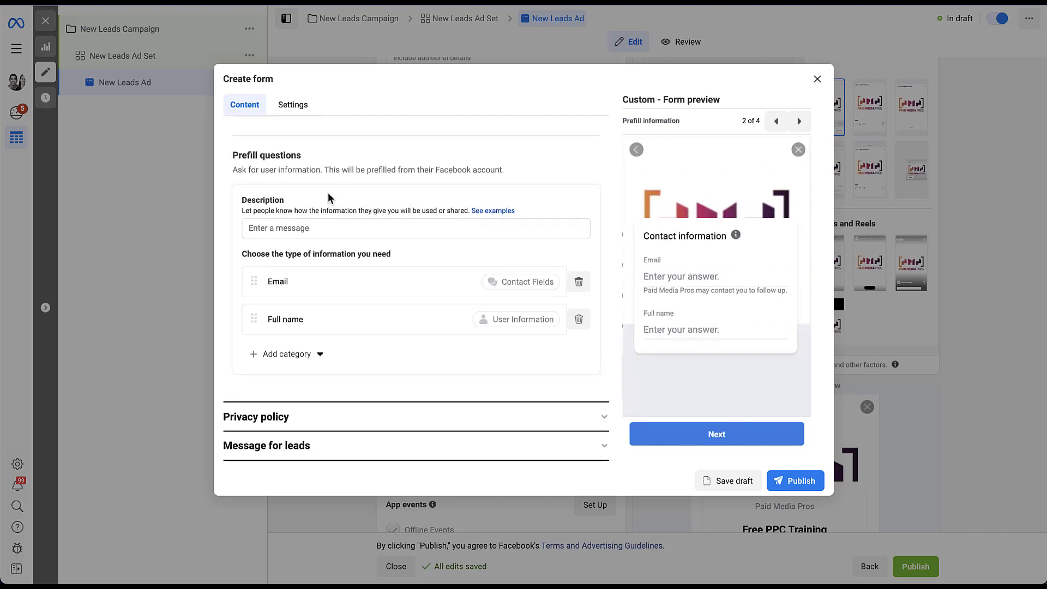
scroll(344, 180, "up", 2)
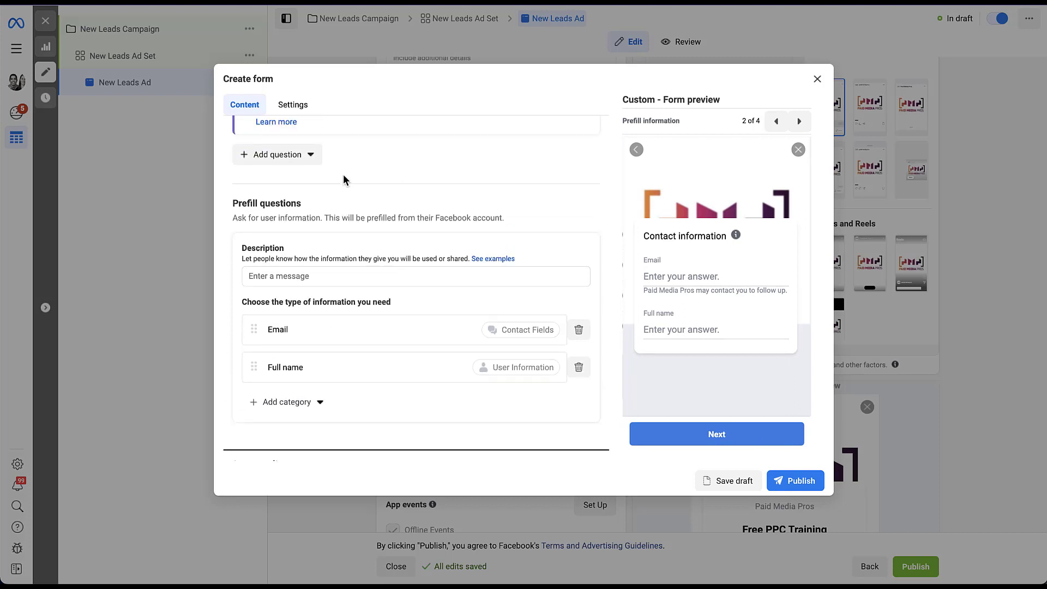
scroll(344, 180, "up", 3)
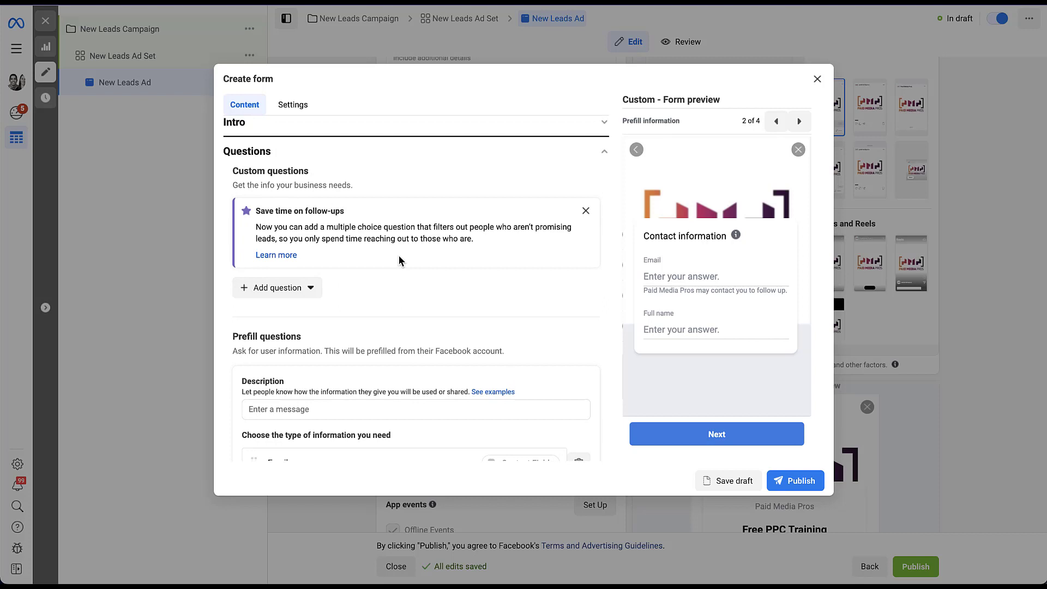
- Expand the Privacy policy section to show its Link and Link text fields
scroll(399, 259, "down", 4)
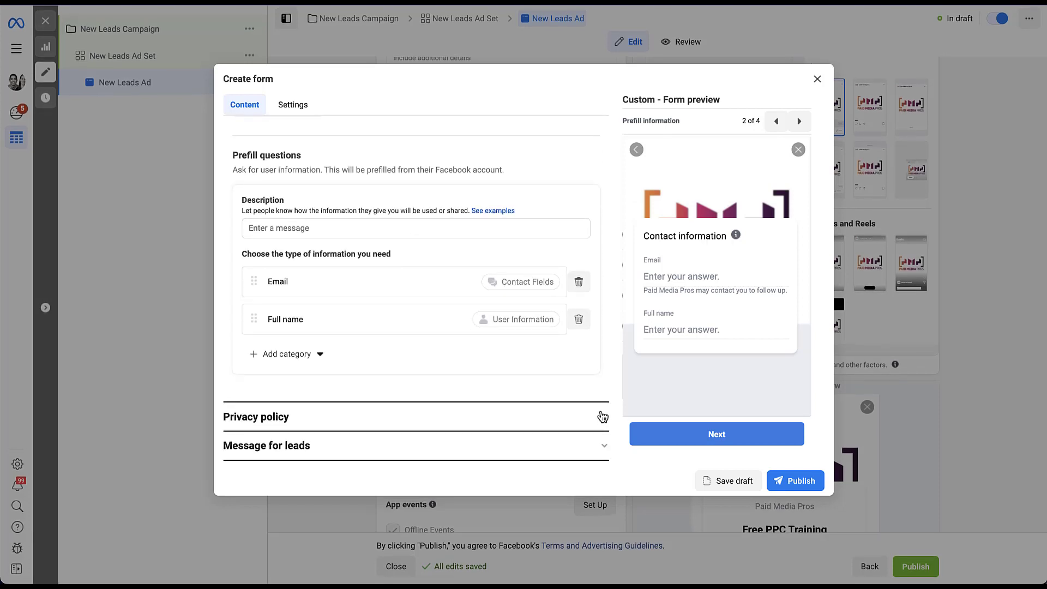
left_click(602, 417)
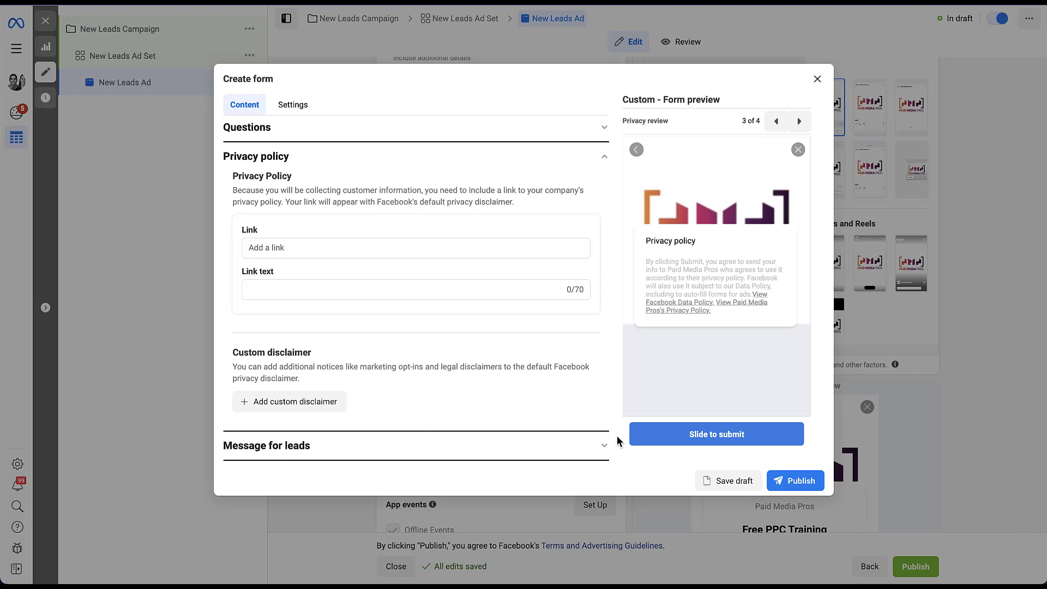
scroll(599, 363, "up", 3)
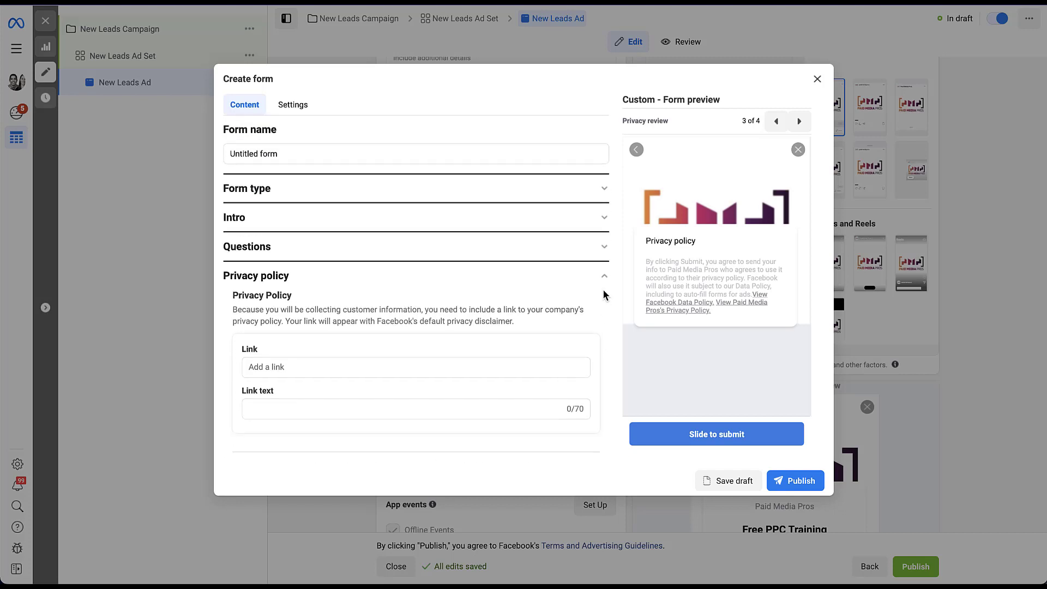
- Reopen the Intro section showing the Paid Media Pros headline and overview
left_click(604, 219)
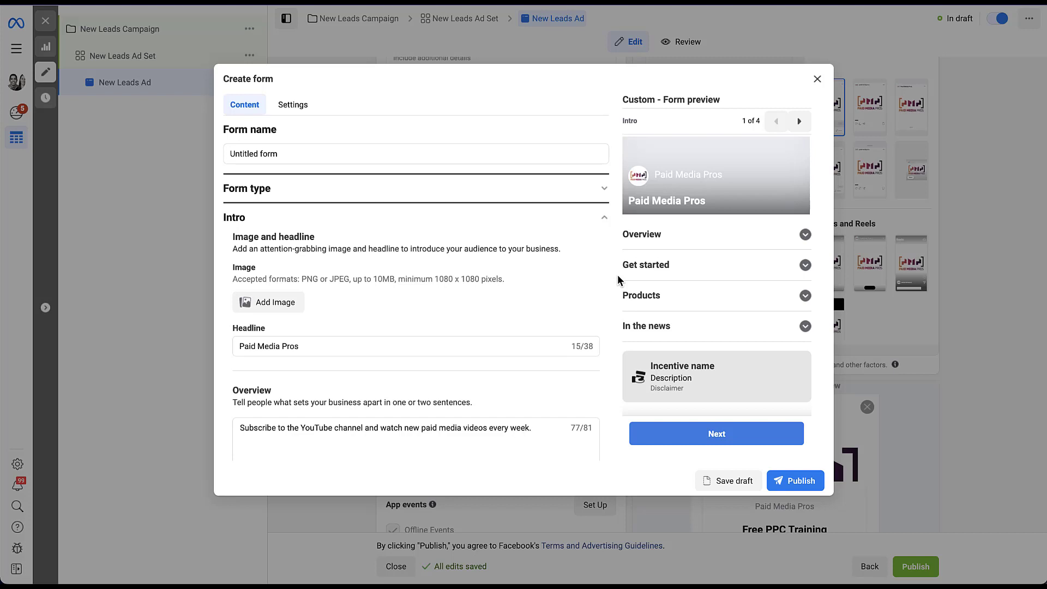
- Expand the Form type section to confirm Custom is selected
left_click(604, 189)
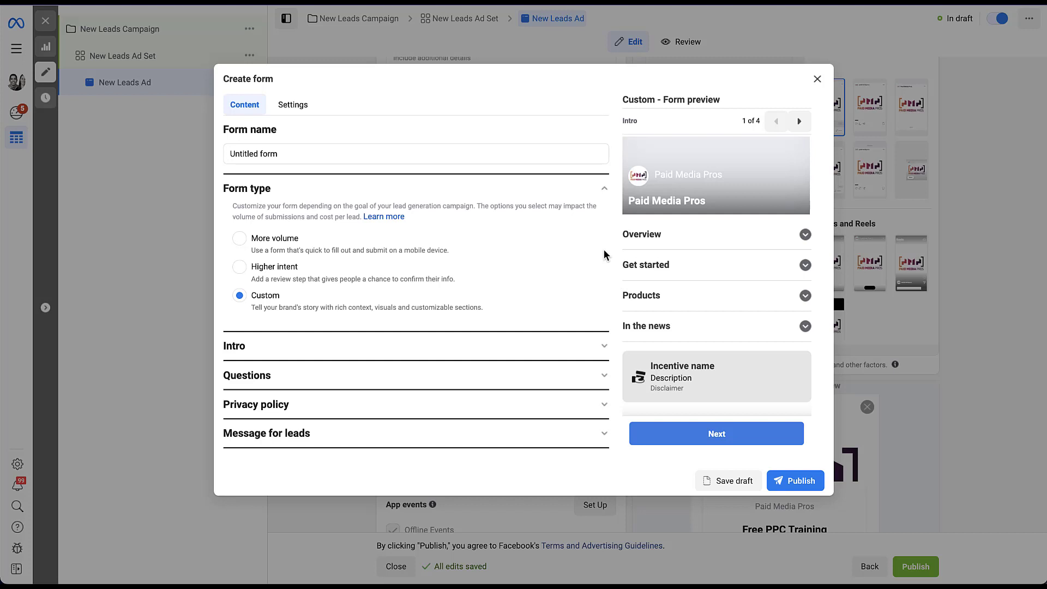